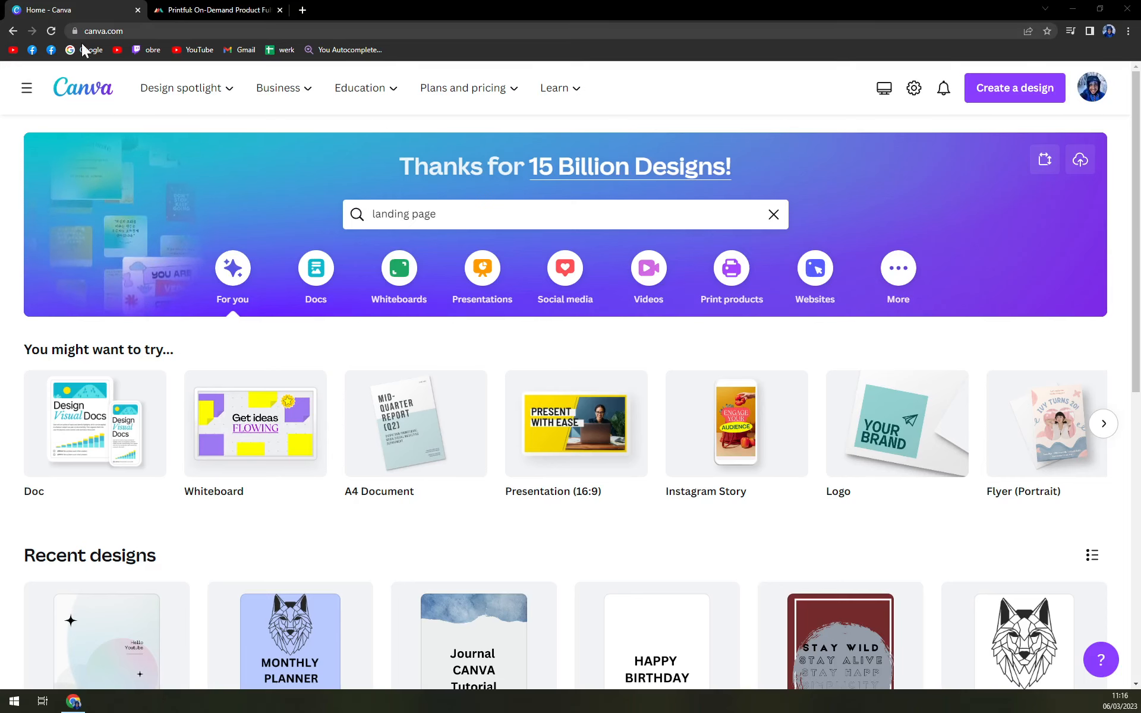
- Clear the old landing page query from the template search box
{"action": "mouse_move", "coordinate": [130, 86]}
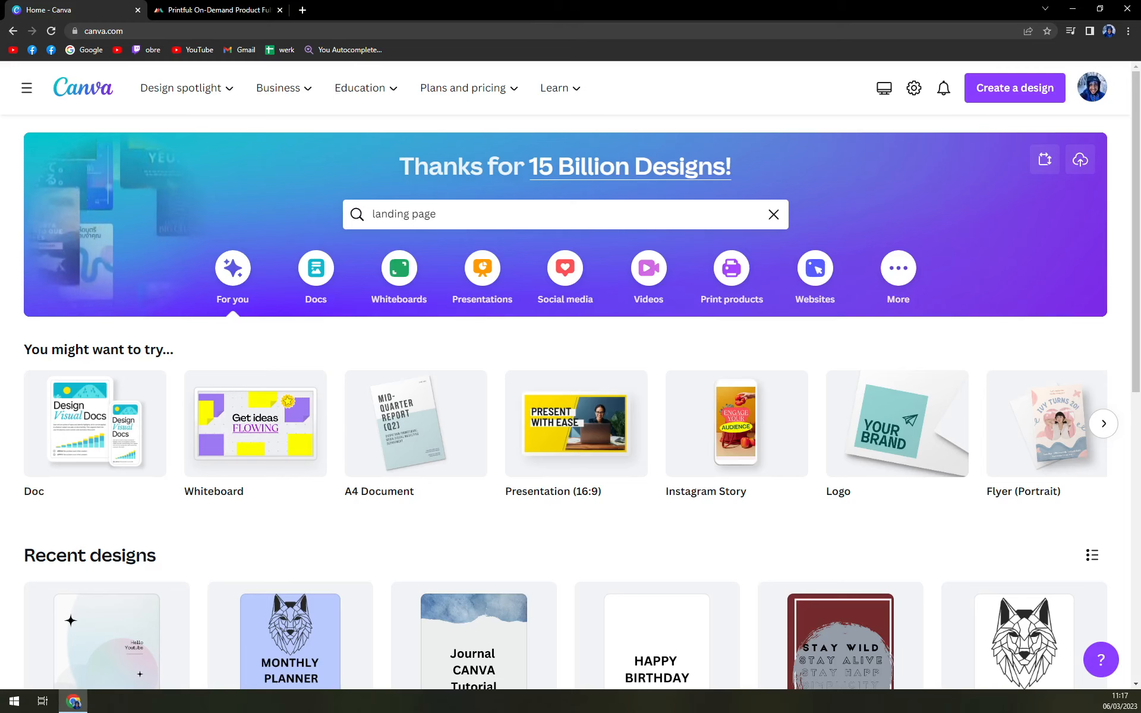
{"action": "left_click", "coordinate": [542, 214]}
{"action": "key", "text": "ctrl+a"}
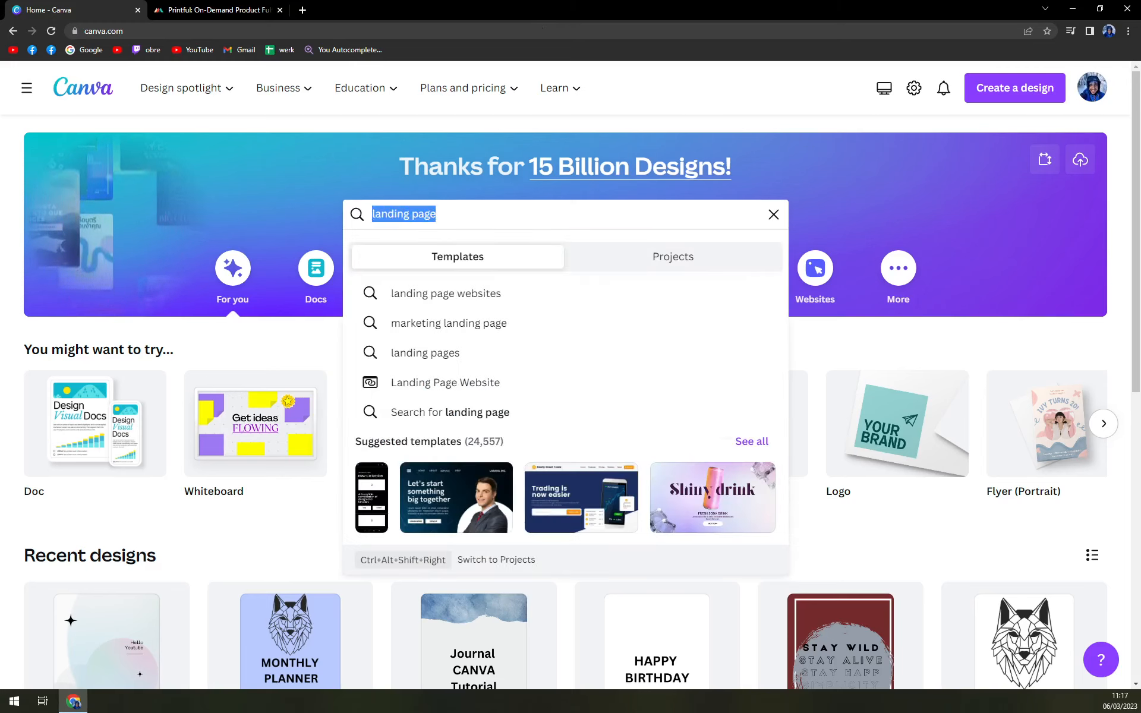
{"action": "key", "text": "BackSpace"}
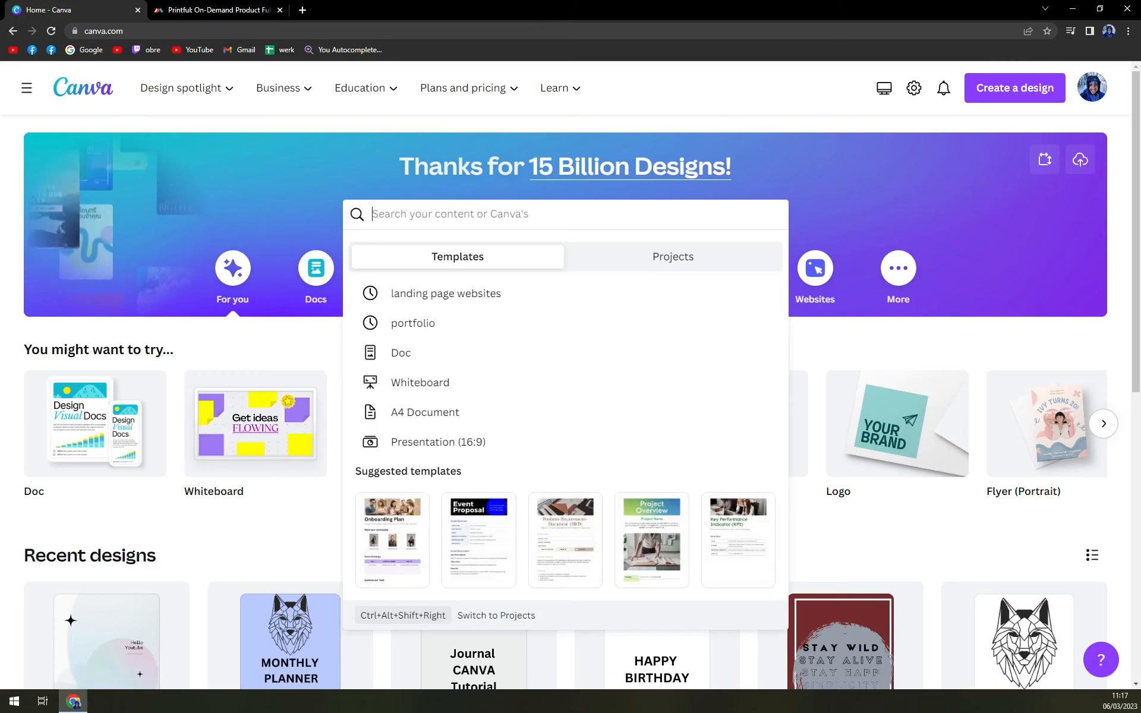
{"action": "left_click", "coordinate": [696, 89]}
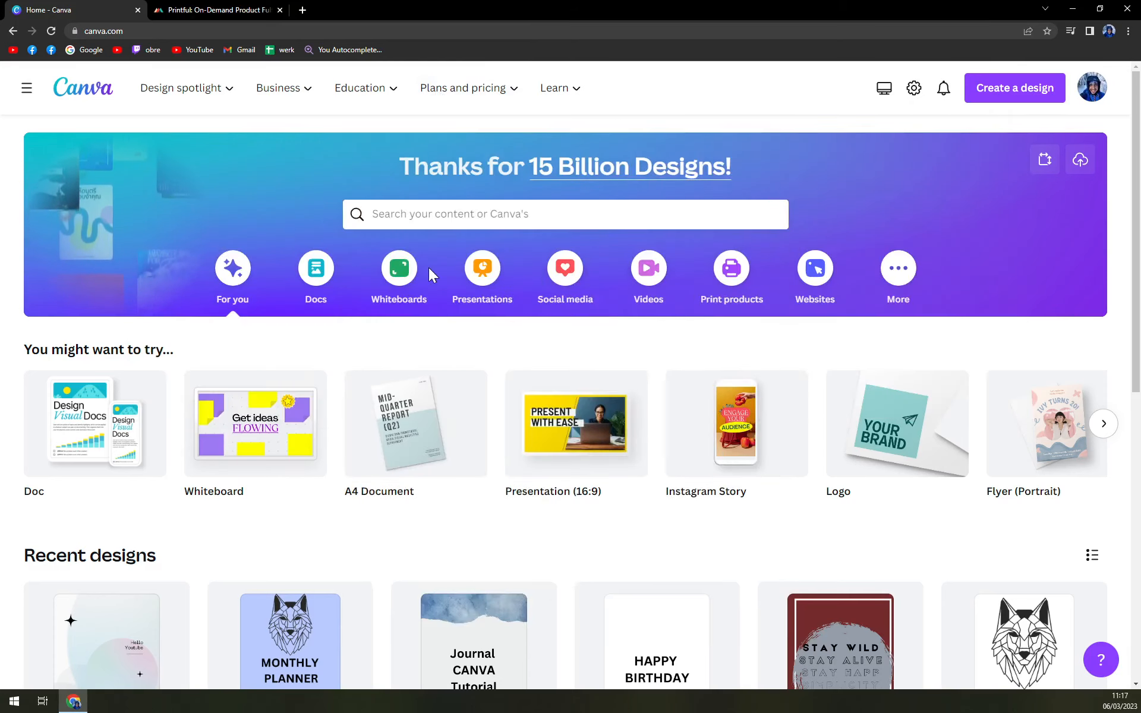
- Search for 'instagram ad' and bring up the list of design types to create
{"action": "left_click", "coordinate": [440, 214]}
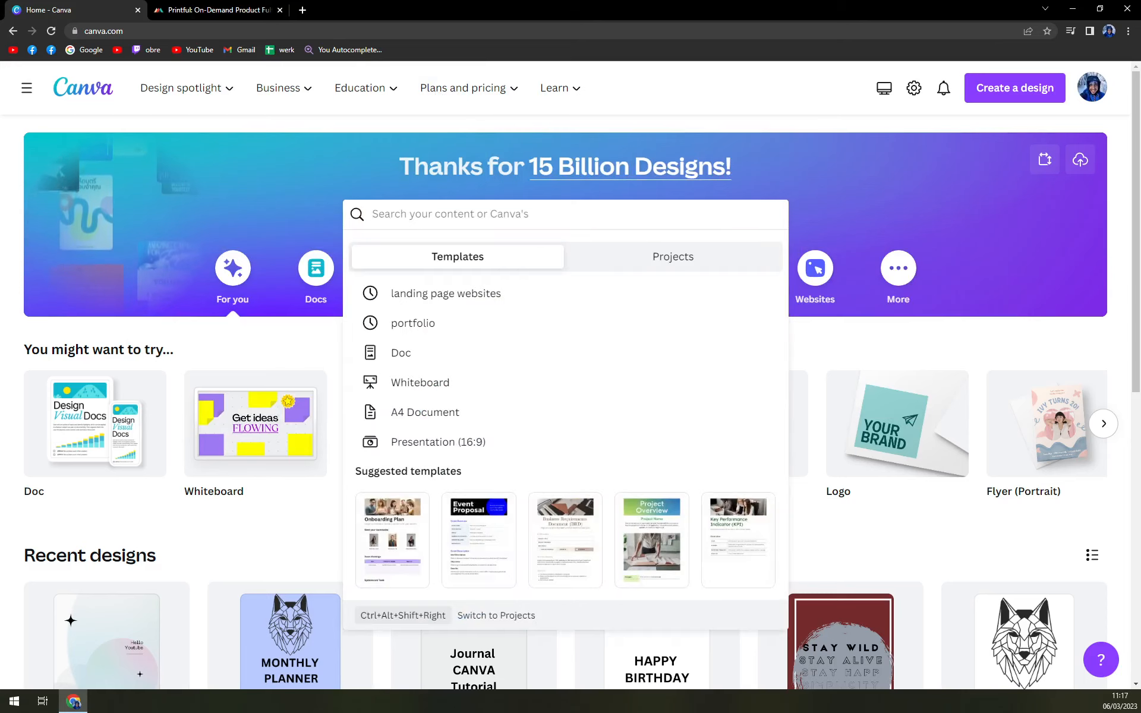
{"action": "type", "text": "ins"}
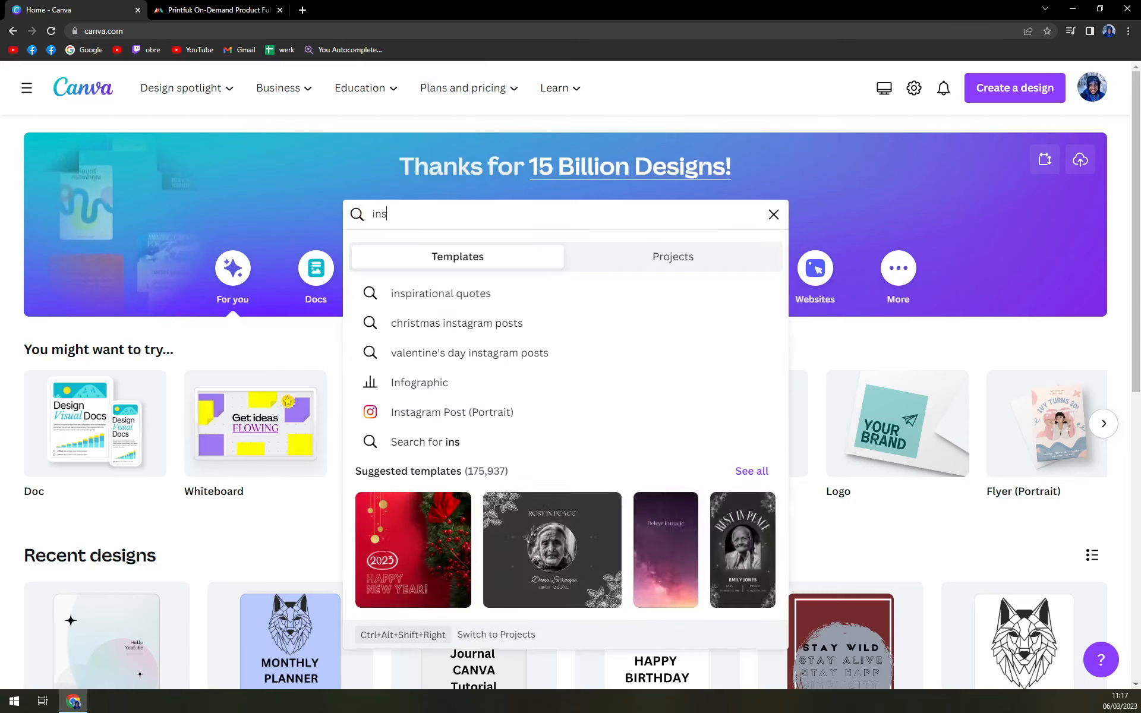
{"action": "type", "text": "tagram "}
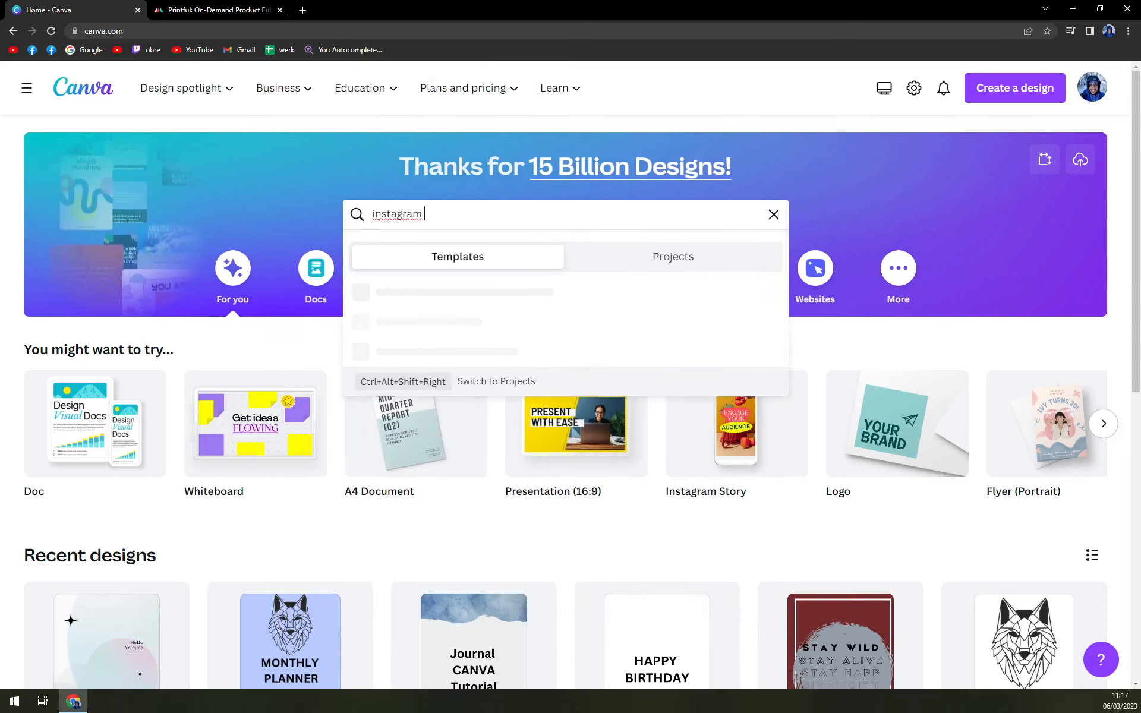
{"action": "type", "text": "ad"}
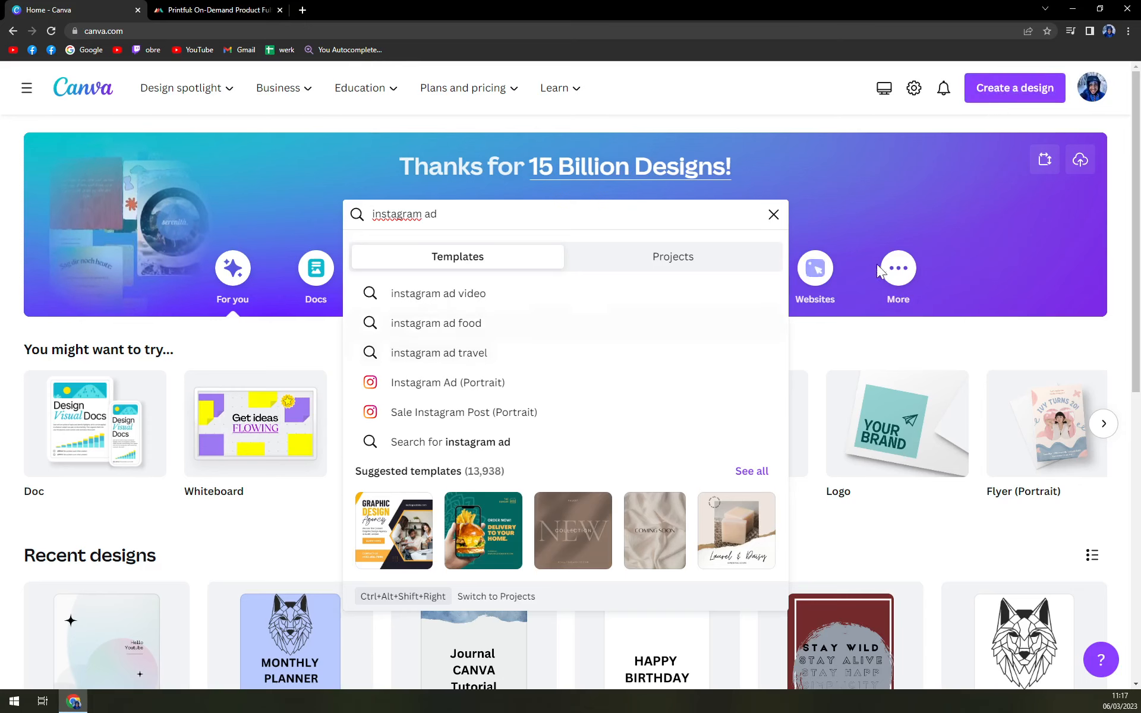
{"action": "left_click", "coordinate": [1012, 88]}
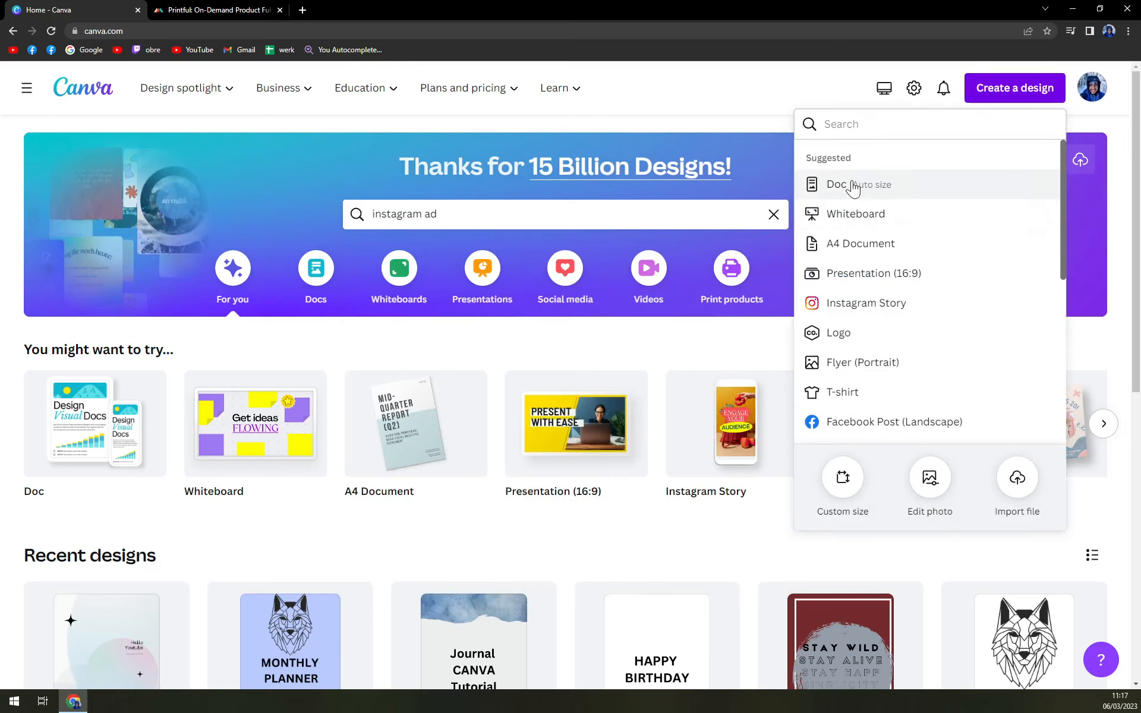
- Create a custom-size blank design of 1080 × 1080 px
{"action": "left_click", "coordinate": [847, 483]}
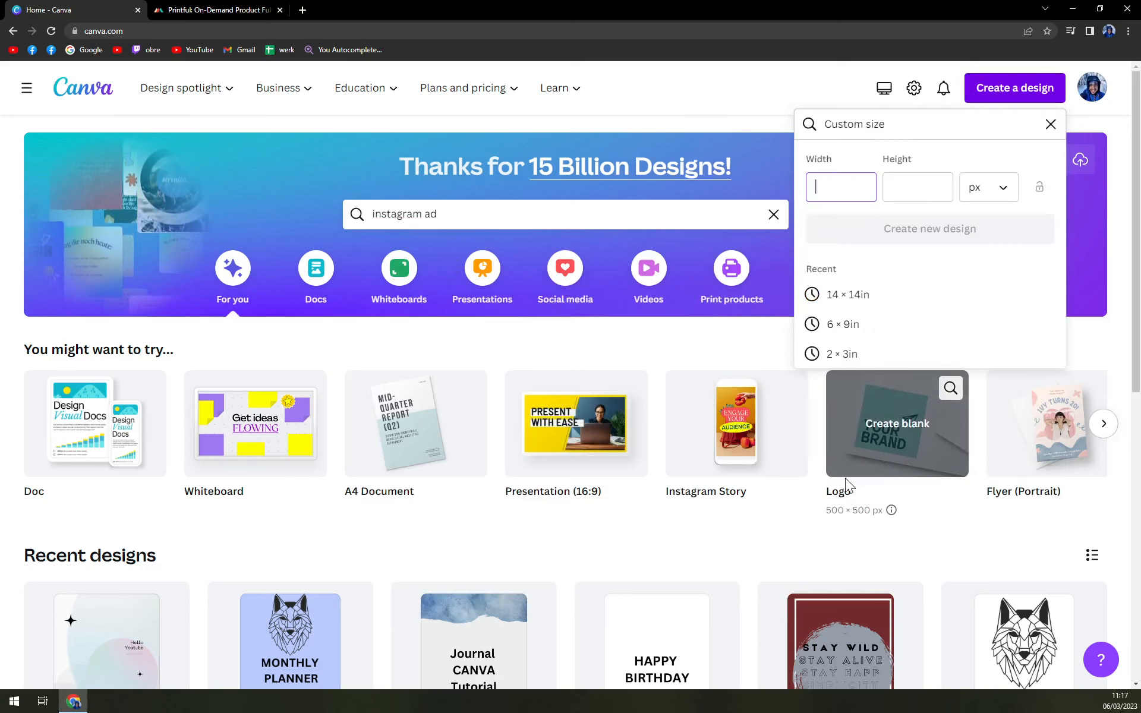
{"action": "left_click", "coordinate": [977, 187]}
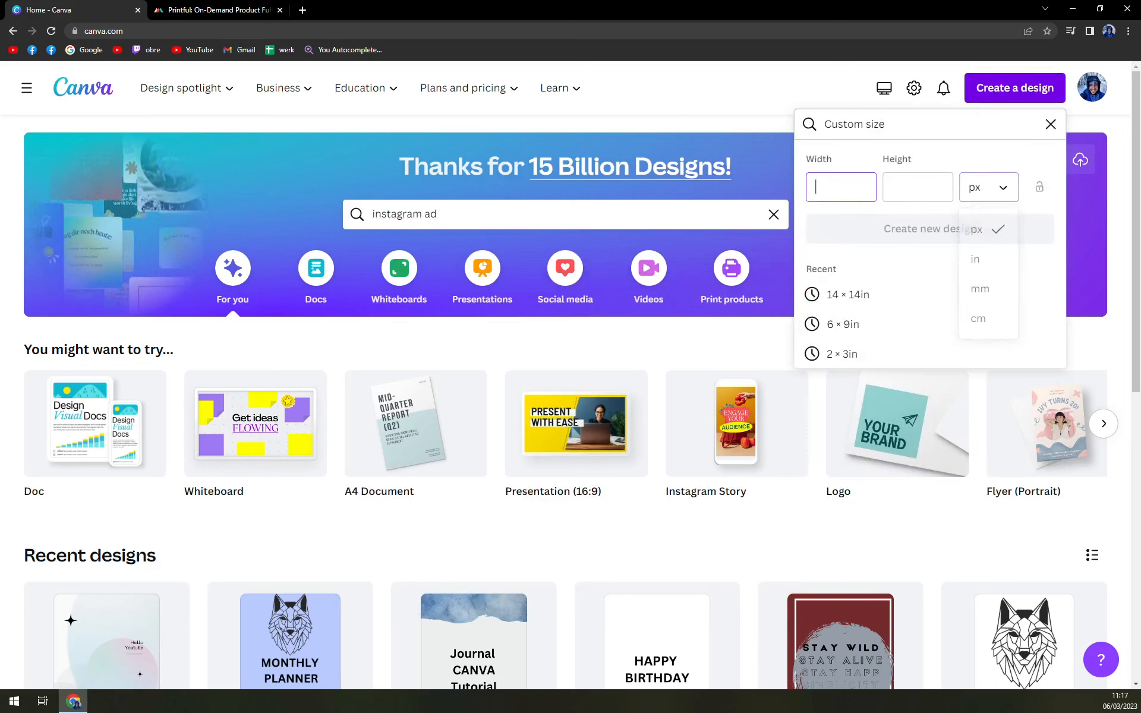
{"action": "key", "text": "Escape"}
{"action": "type", "text": "1080"}
{"action": "key", "text": "Tab"}
{"action": "type", "text": "1"}
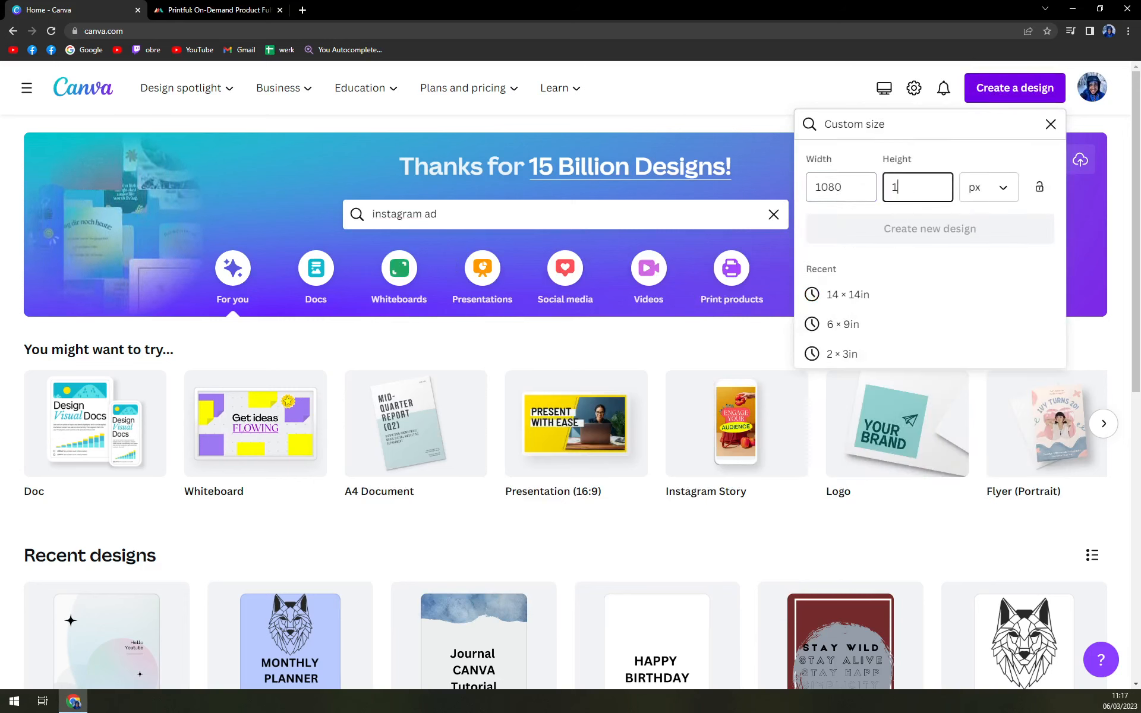
{"action": "type", "text": "080"}
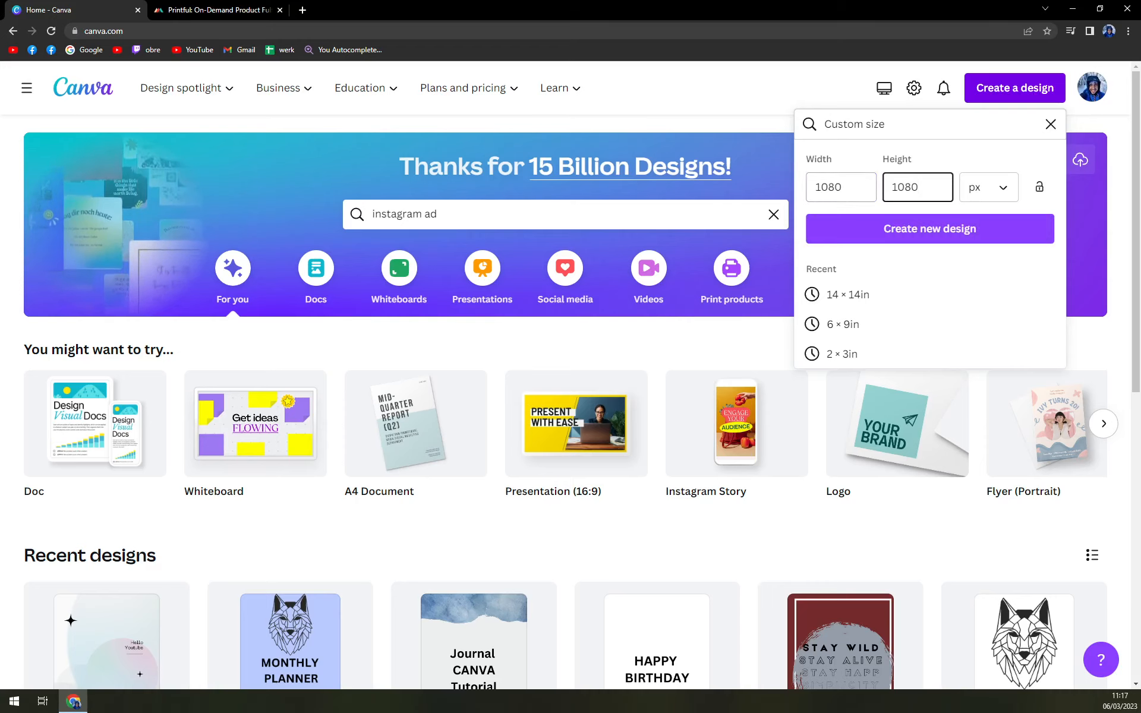
{"action": "left_click", "coordinate": [866, 236]}
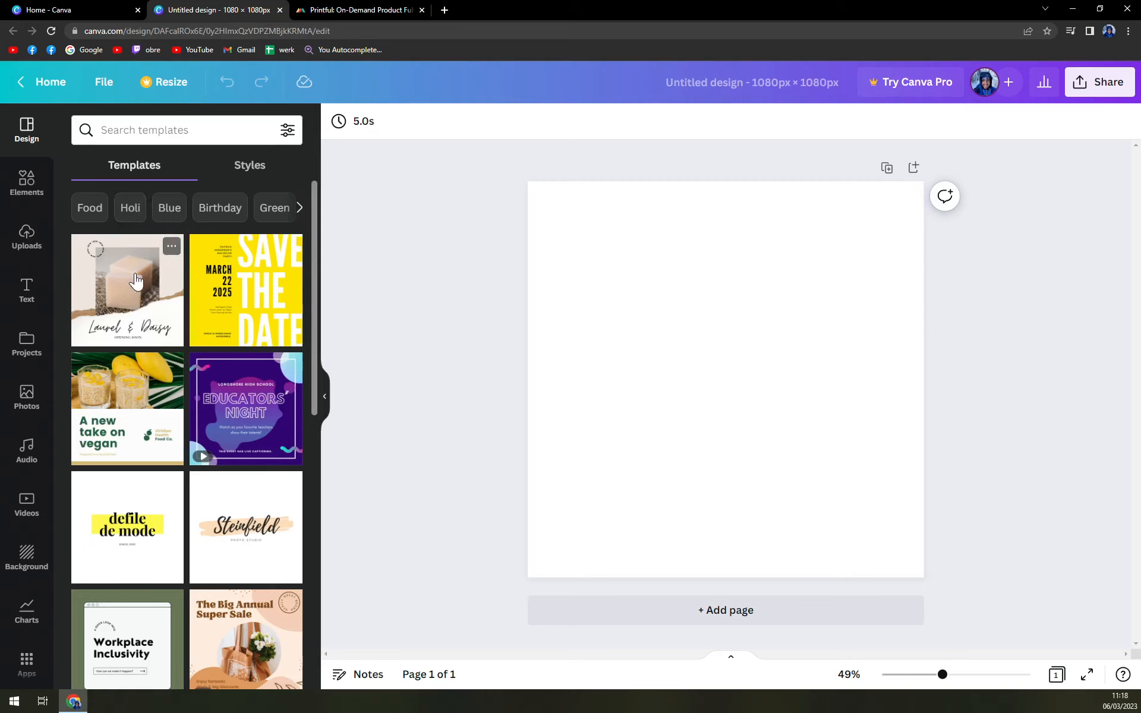
{"action": "scroll", "coordinate": [199, 473], "scroll_direction": "down", "scroll_amount": 3}
{"action": "scroll", "coordinate": [199, 469], "scroll_direction": "down", "scroll_amount": 5}
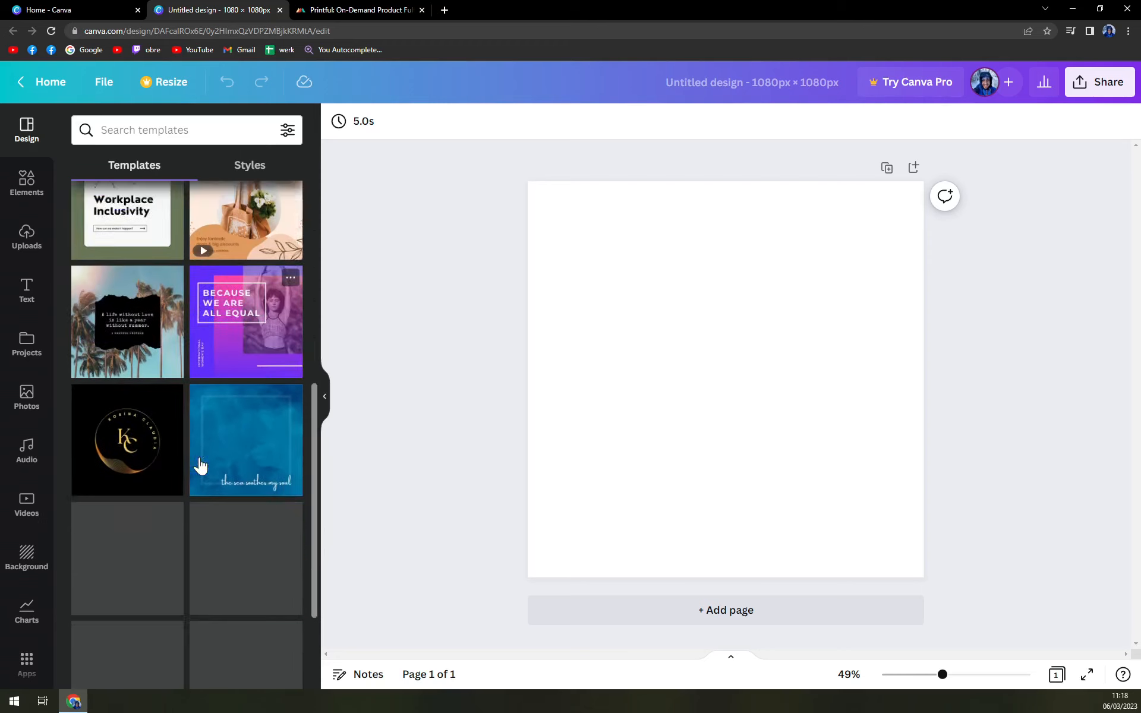
{"action": "scroll", "coordinate": [202, 478], "scroll_direction": "up", "scroll_amount": 10}
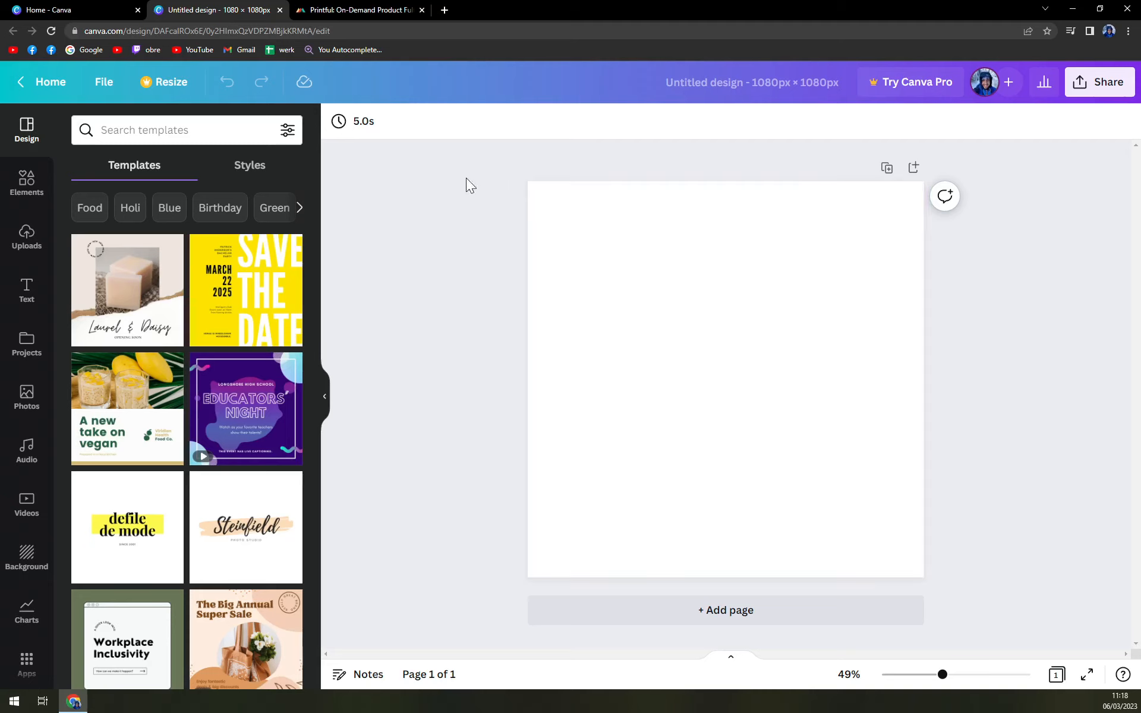
{"action": "left_click", "coordinate": [661, 214]}
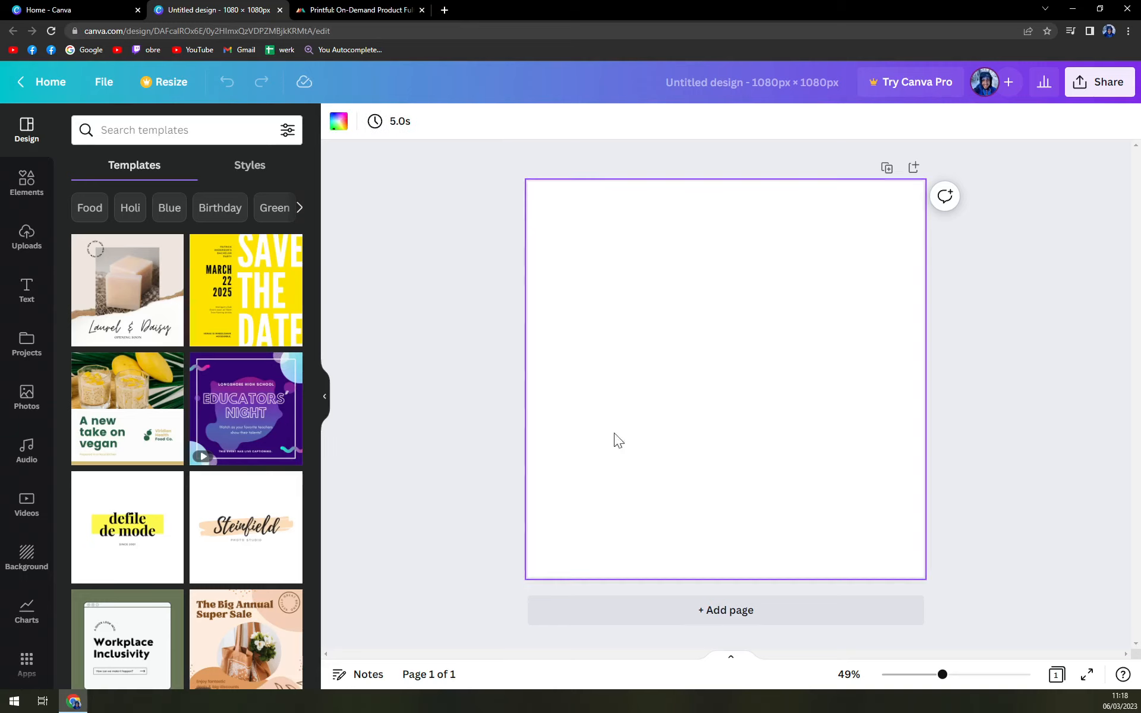
- Try cyan, light blue and custom teal-olive page colours, then return the page to white
{"action": "left_click", "coordinate": [331, 125]}
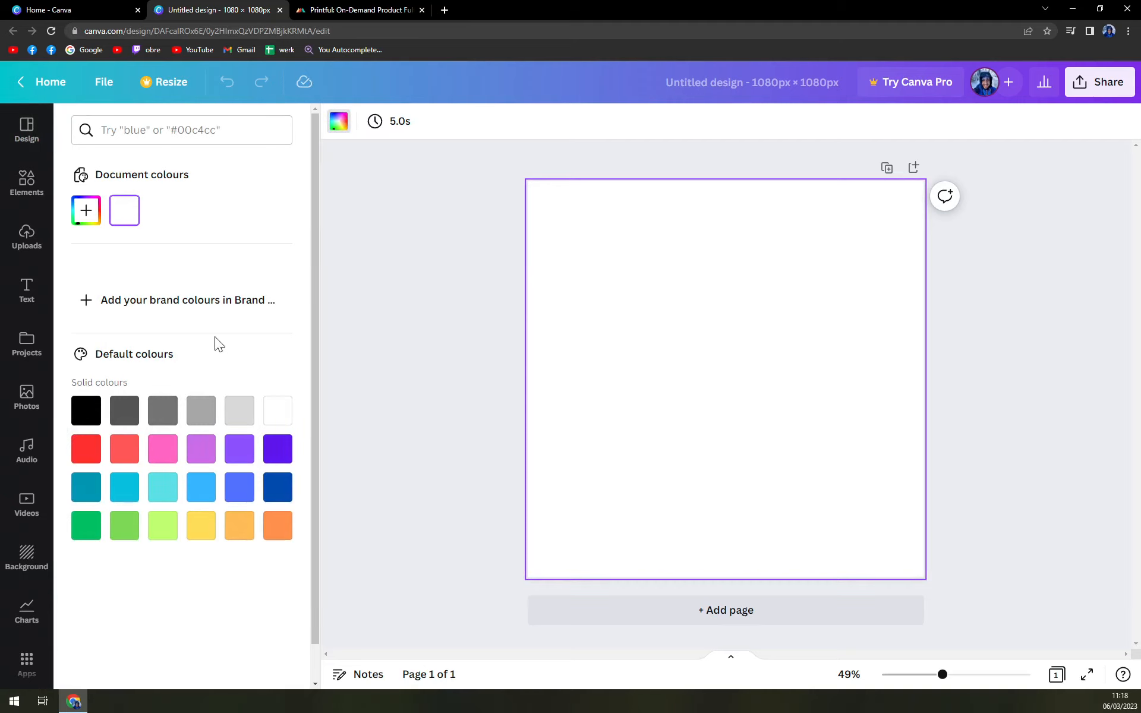
{"action": "left_click", "coordinate": [118, 490]}
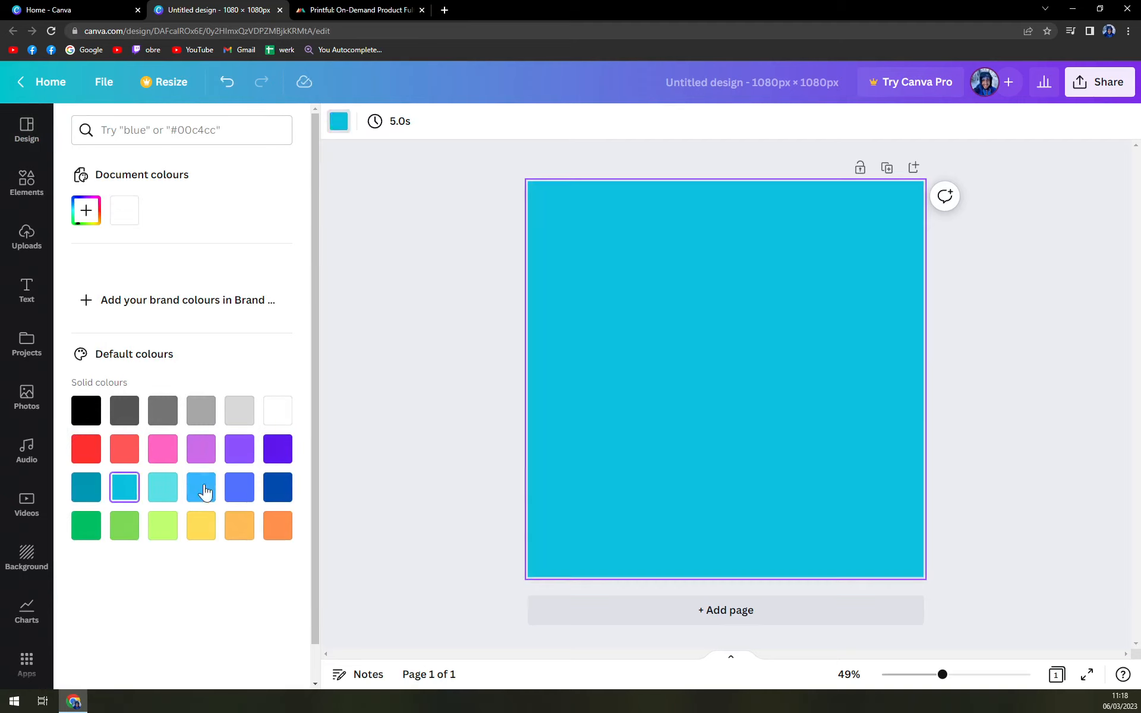
{"action": "left_click", "coordinate": [201, 488]}
{"action": "left_click", "coordinate": [86, 211]}
{"action": "left_click", "coordinate": [219, 286]}
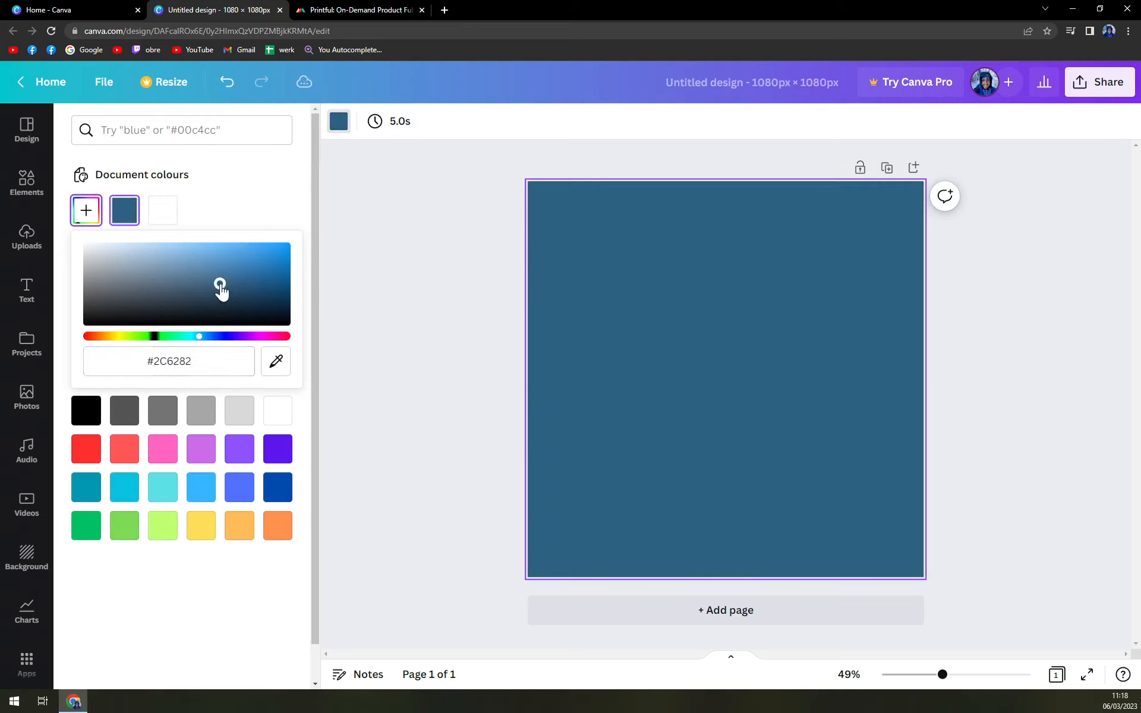
{"action": "left_click_drag", "start_coordinate": [233, 336], "coordinate": [138, 339]}
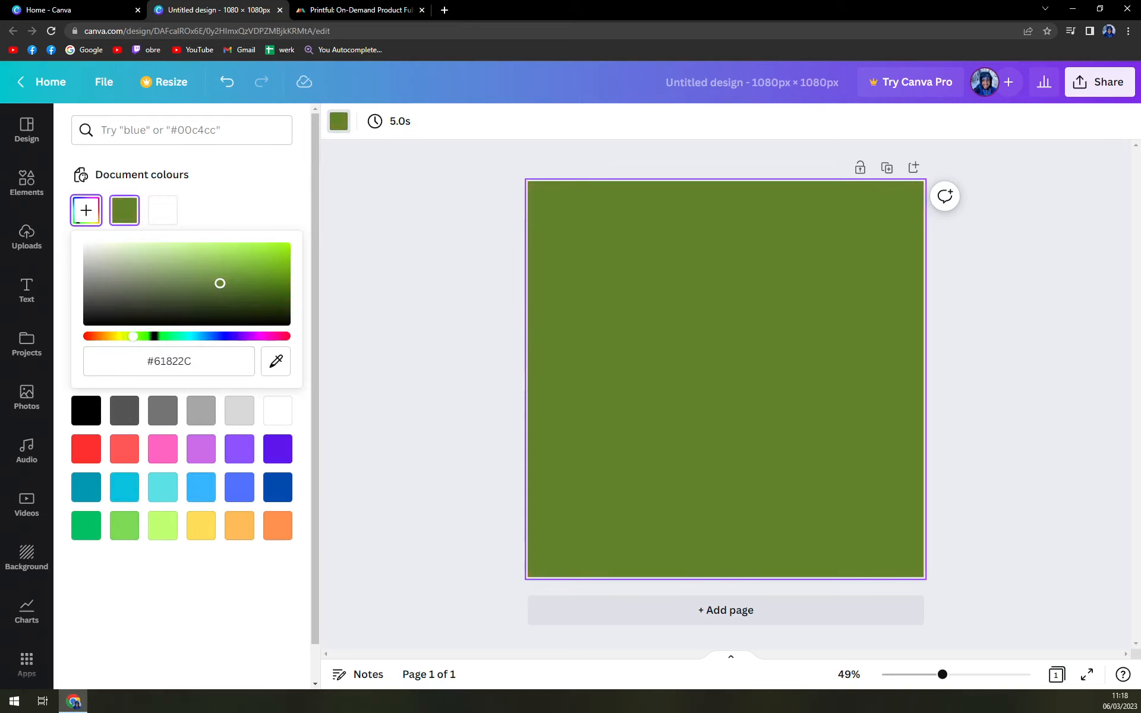
{"action": "left_click", "coordinate": [172, 219]}
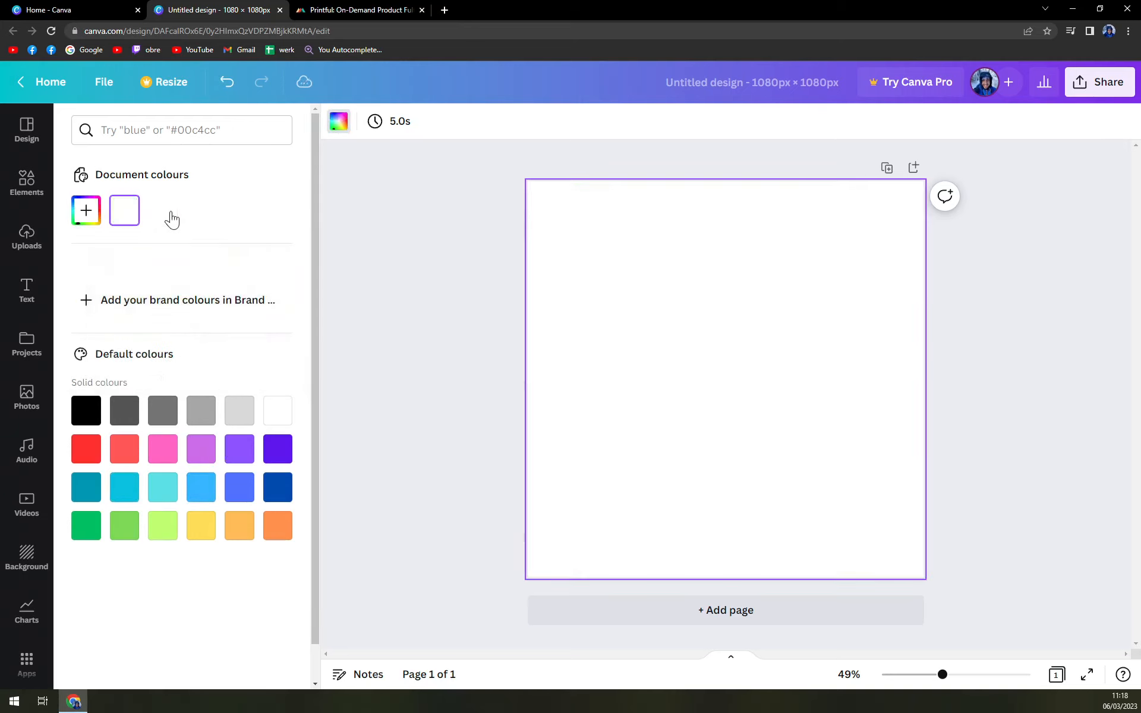
- Compare low-poly, pink-purple and blue gradient backgrounds, then settle on the beige texture
{"action": "left_click", "coordinate": [27, 562]}
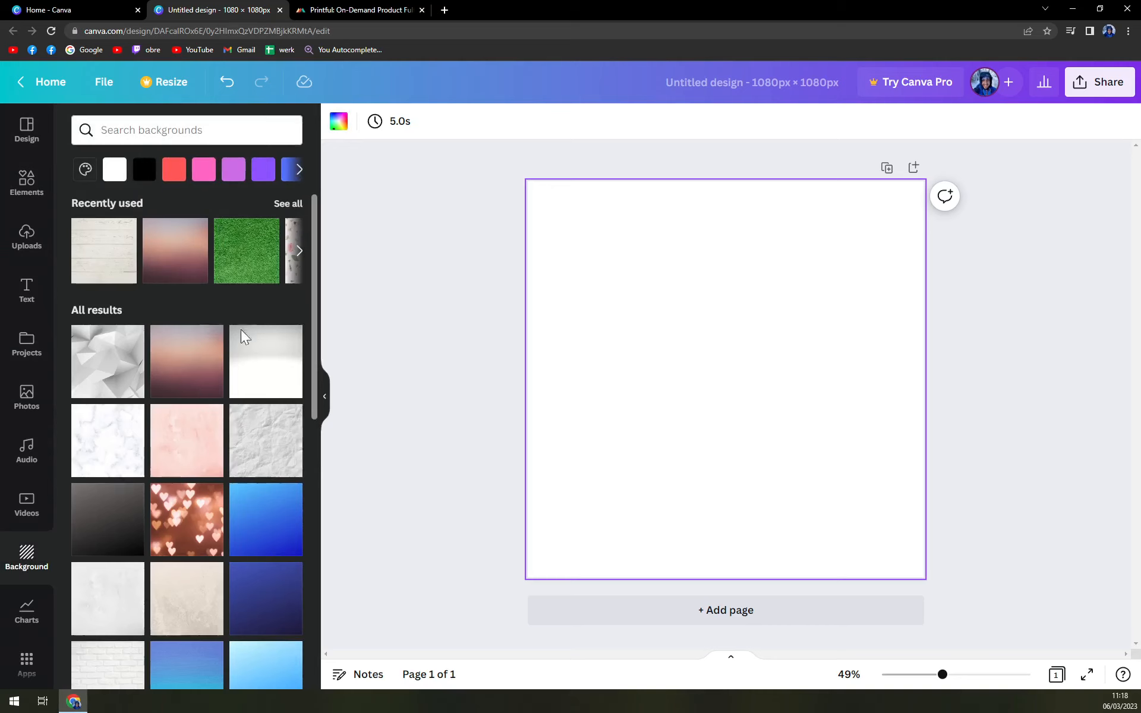
{"action": "left_click", "coordinate": [82, 382]}
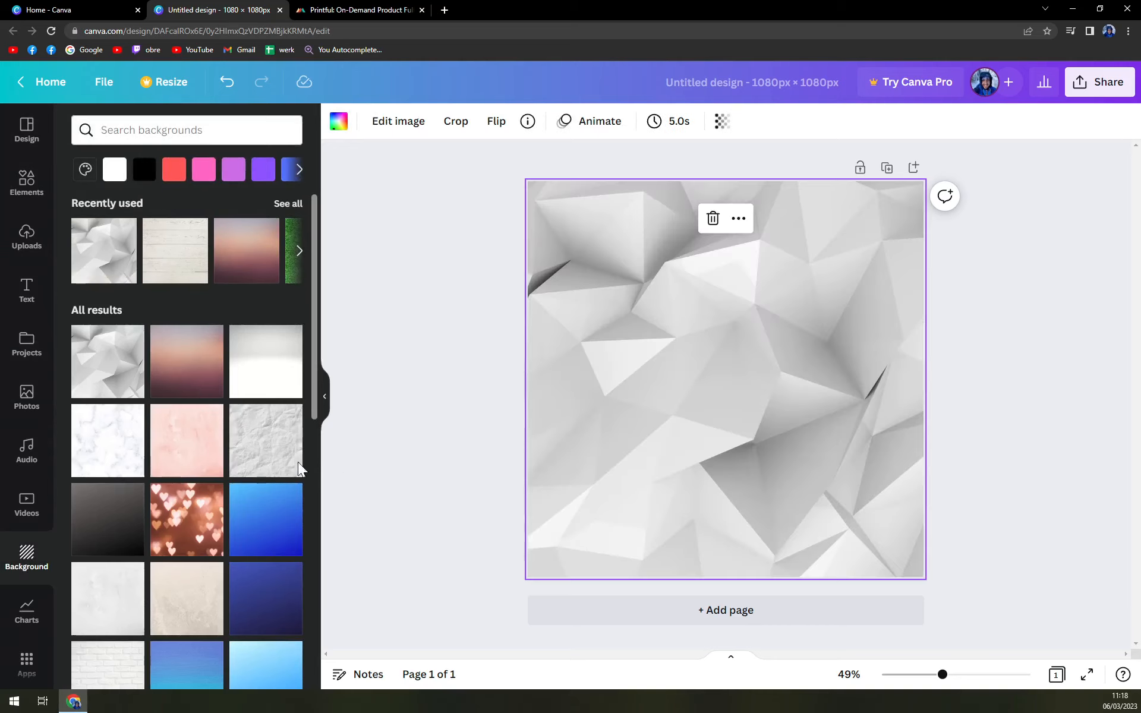
{"action": "scroll", "coordinate": [233, 477], "scroll_direction": "down", "scroll_amount": 3}
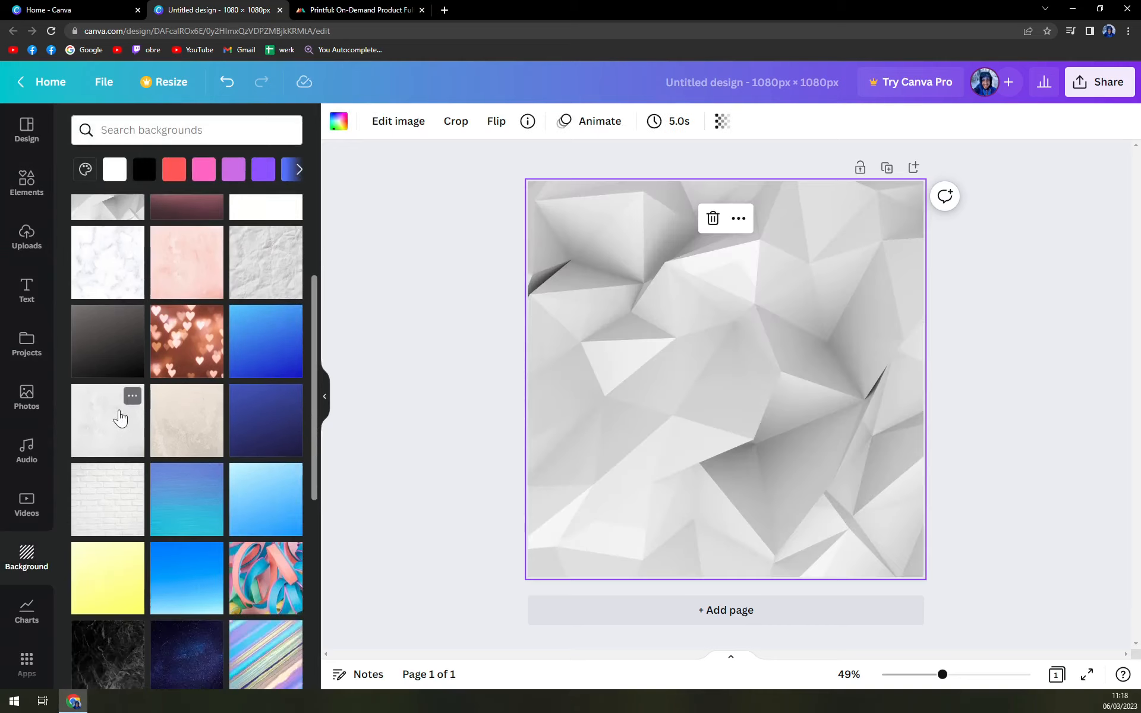
{"action": "scroll", "coordinate": [119, 407], "scroll_direction": "up", "scroll_amount": 3}
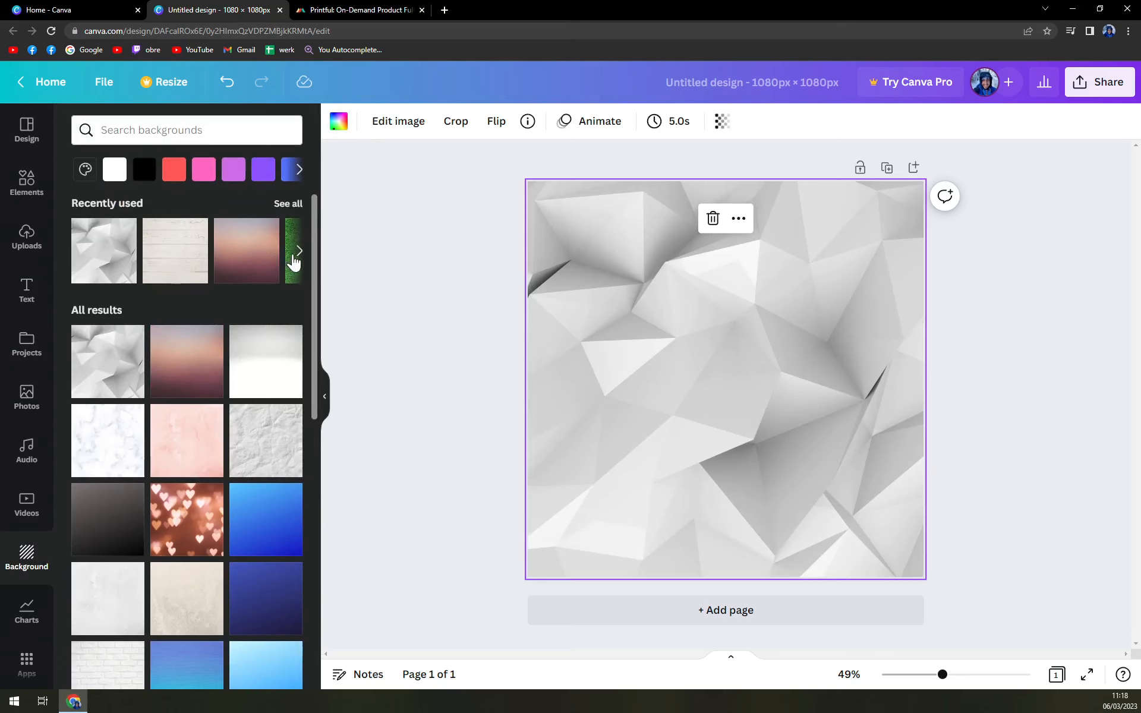
{"action": "left_click", "coordinate": [196, 347]}
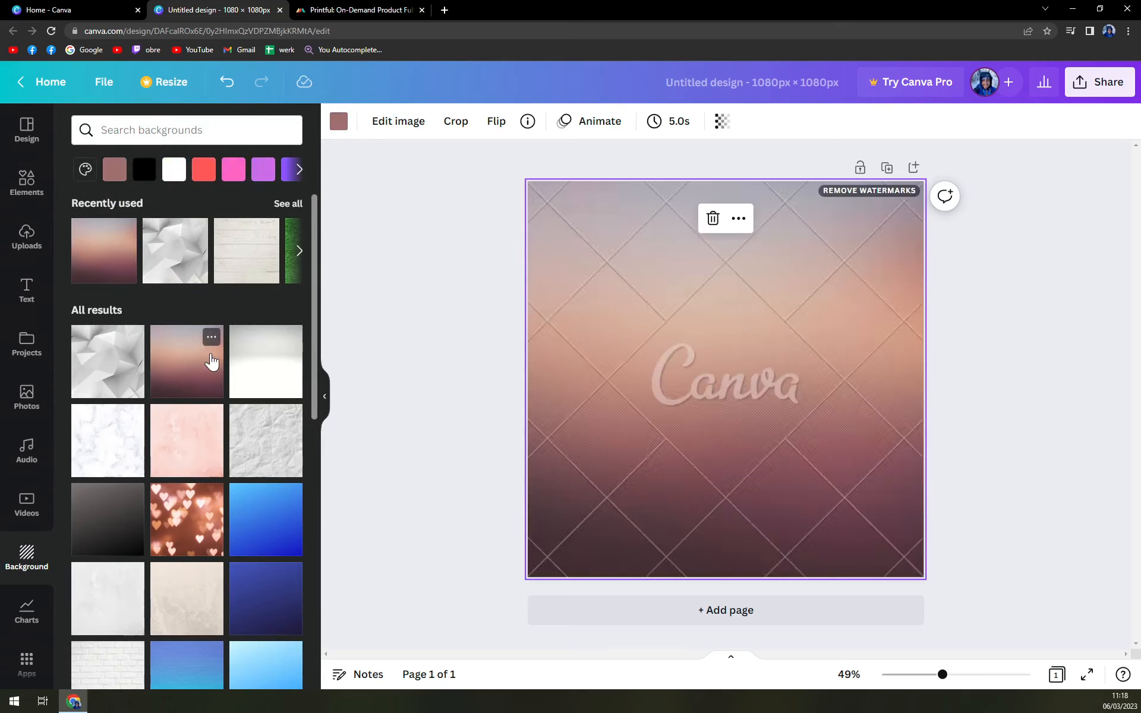
{"action": "left_click", "coordinate": [132, 357]}
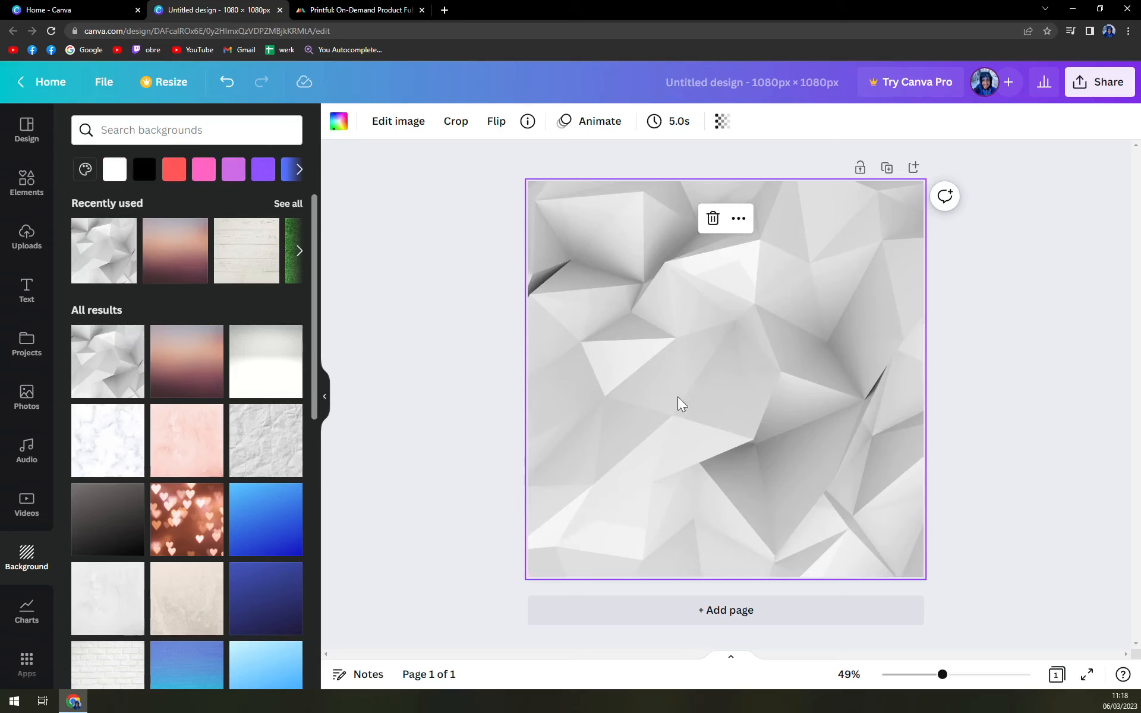
{"action": "left_click", "coordinate": [176, 374]}
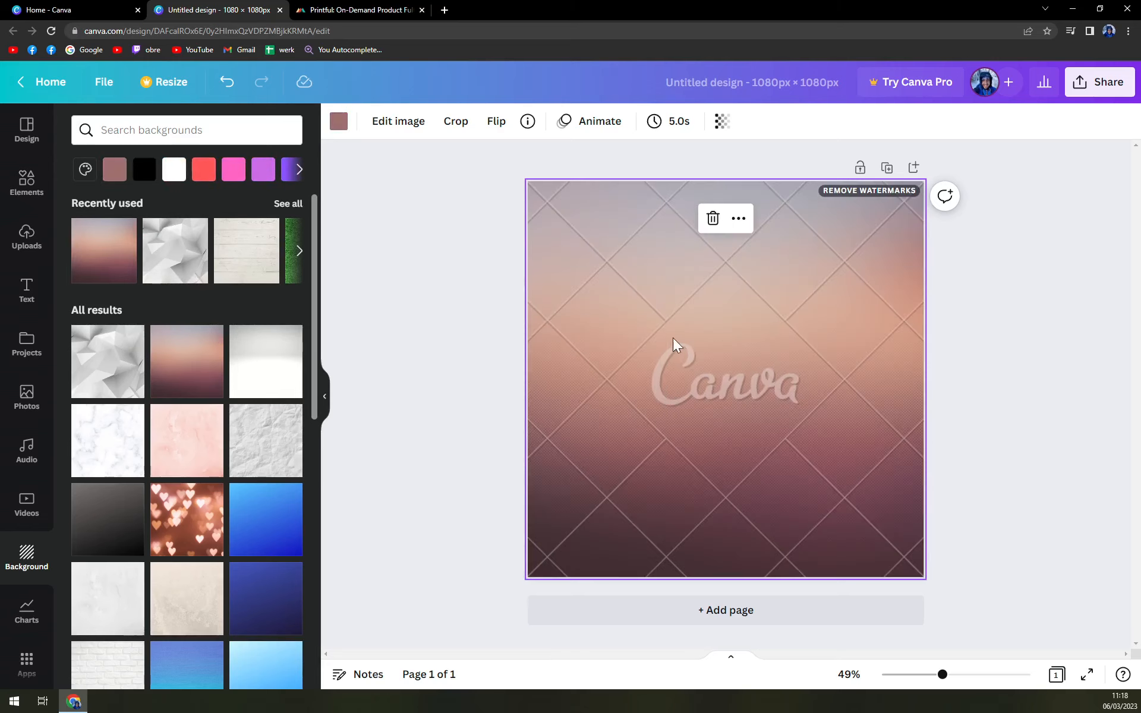
{"action": "scroll", "coordinate": [267, 466], "scroll_direction": "down", "scroll_amount": 3}
{"action": "left_click", "coordinate": [262, 355]}
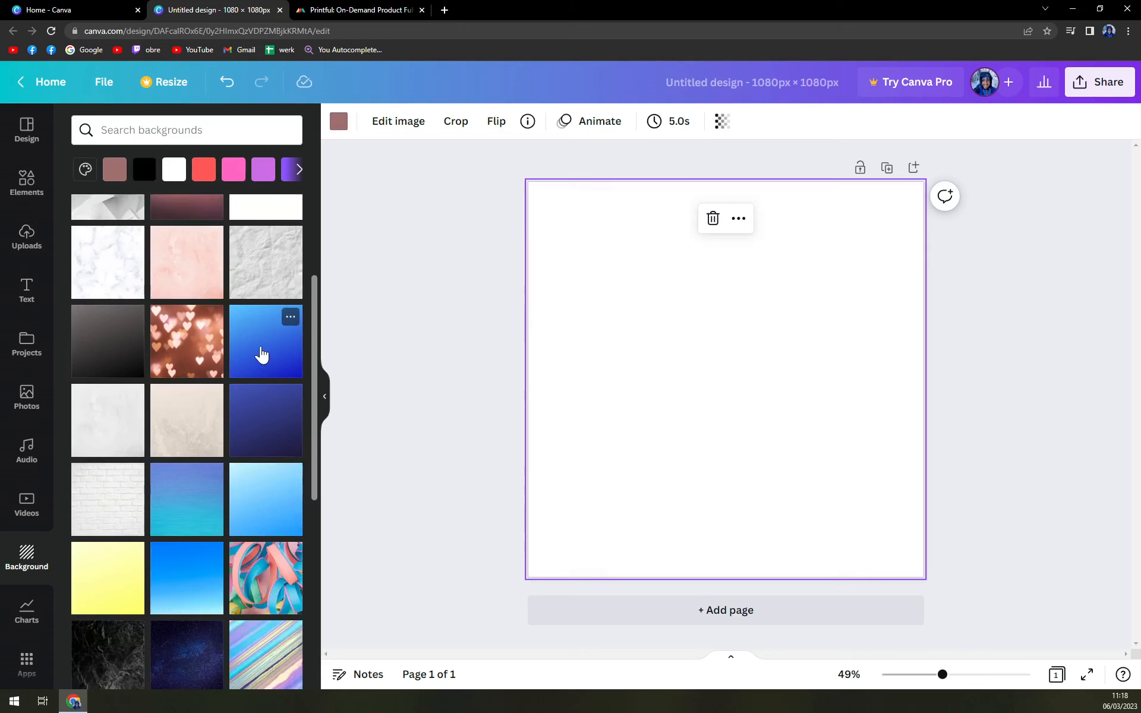
{"action": "left_click", "coordinate": [202, 438]}
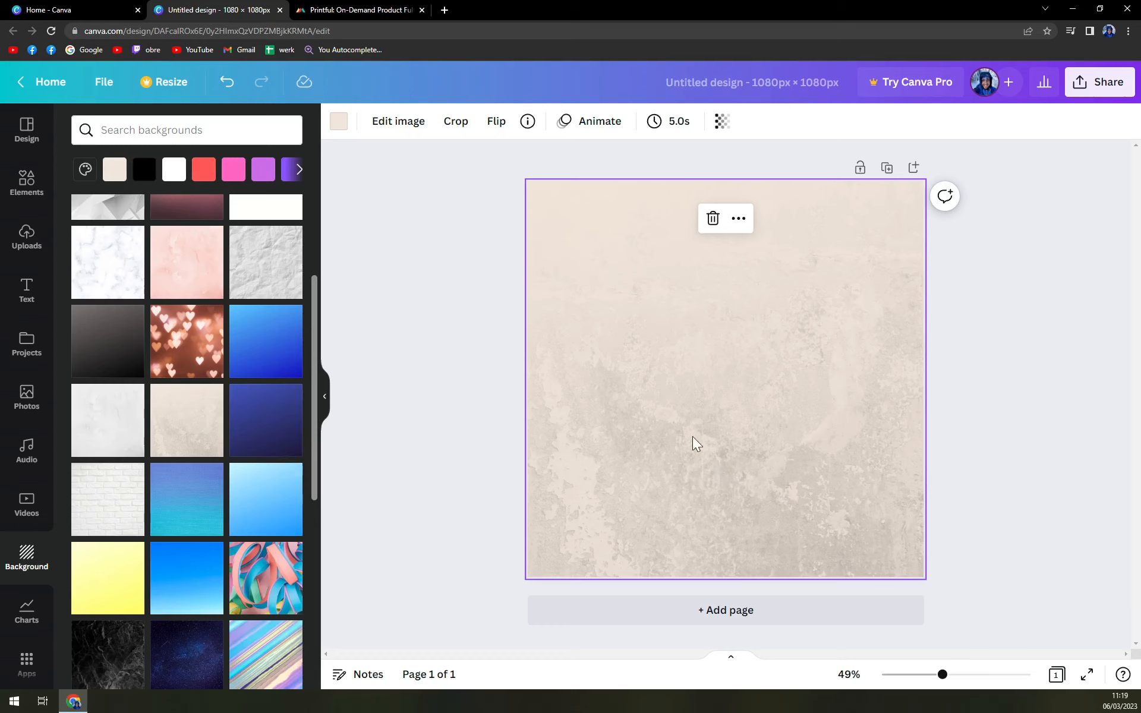
{"action": "left_click", "coordinate": [434, 392]}
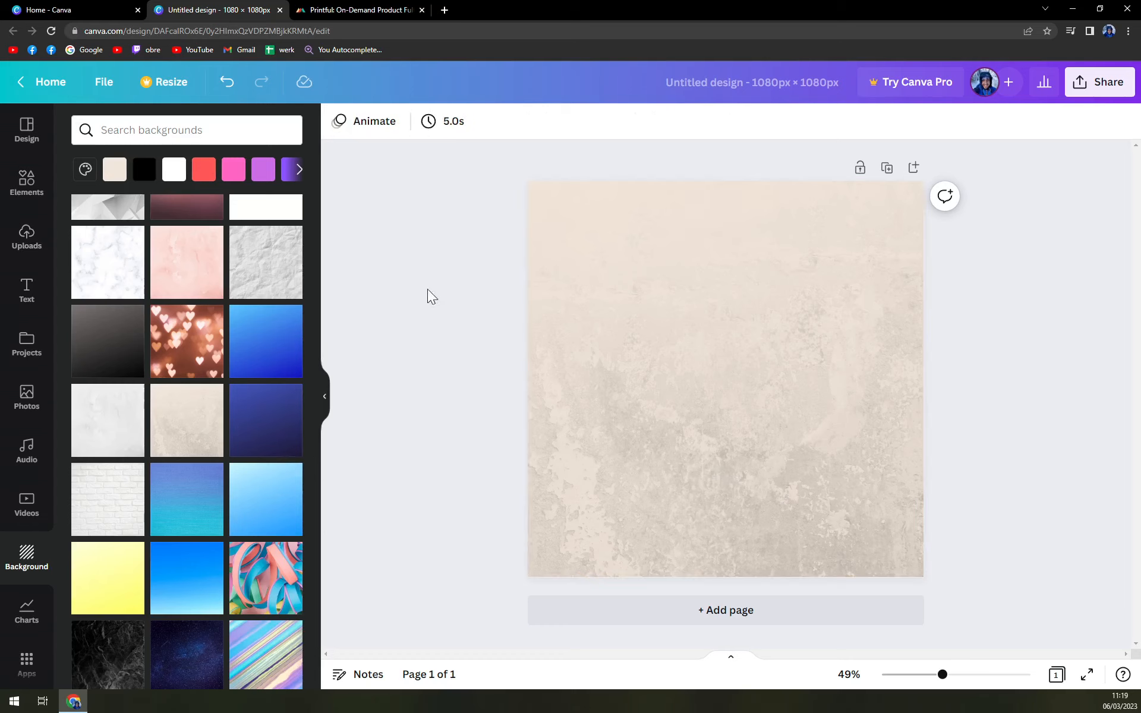
- Search the stock photo library for 'car'
{"action": "left_click", "coordinate": [36, 409]}
{"action": "scroll", "coordinate": [187, 416], "scroll_direction": "down", "scroll_amount": 3}
{"action": "scroll", "coordinate": [189, 171], "scroll_direction": "up", "scroll_amount": 3}
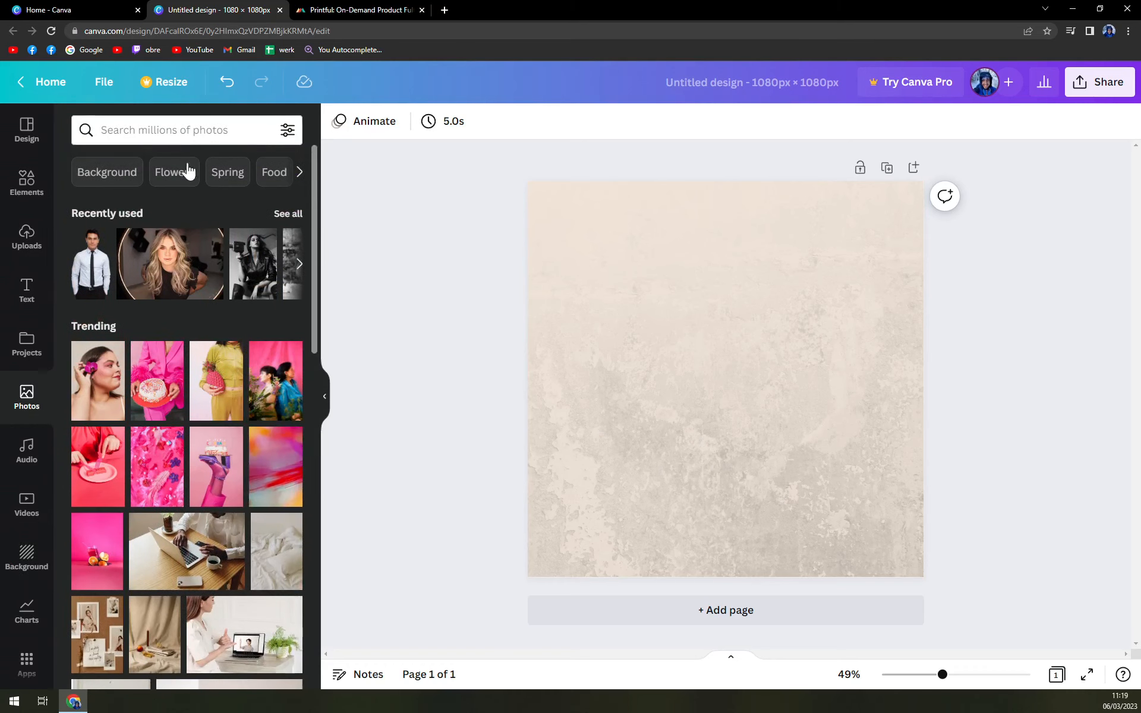
{"action": "left_click", "coordinate": [184, 130]}
{"action": "type", "text": "car"}
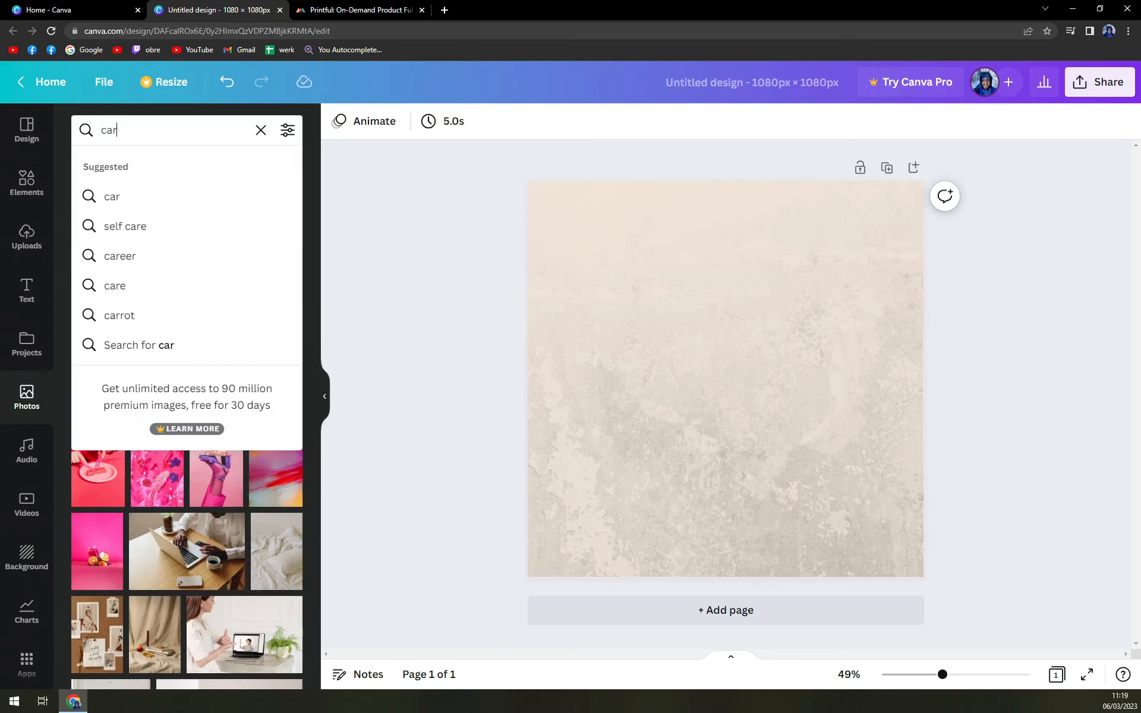
{"action": "key", "text": "Return"}
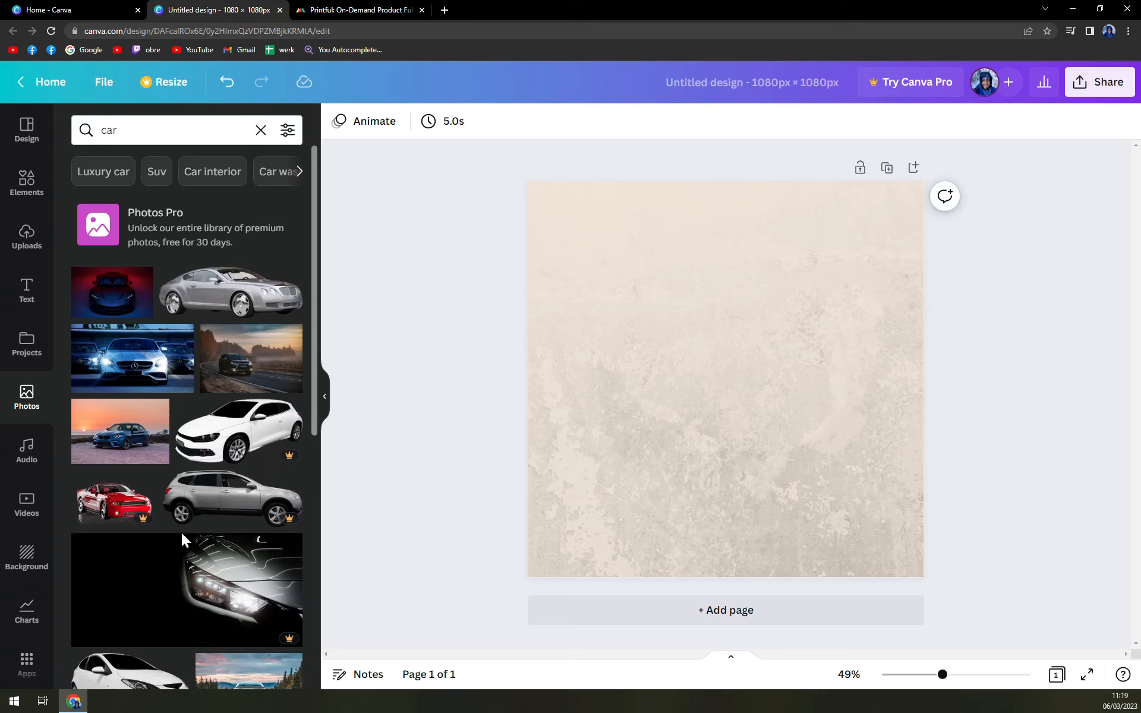
- Add the silver coupe photo and drag it down to the page's bottom edge
{"action": "scroll", "coordinate": [181, 535], "scroll_direction": "down", "scroll_amount": 6}
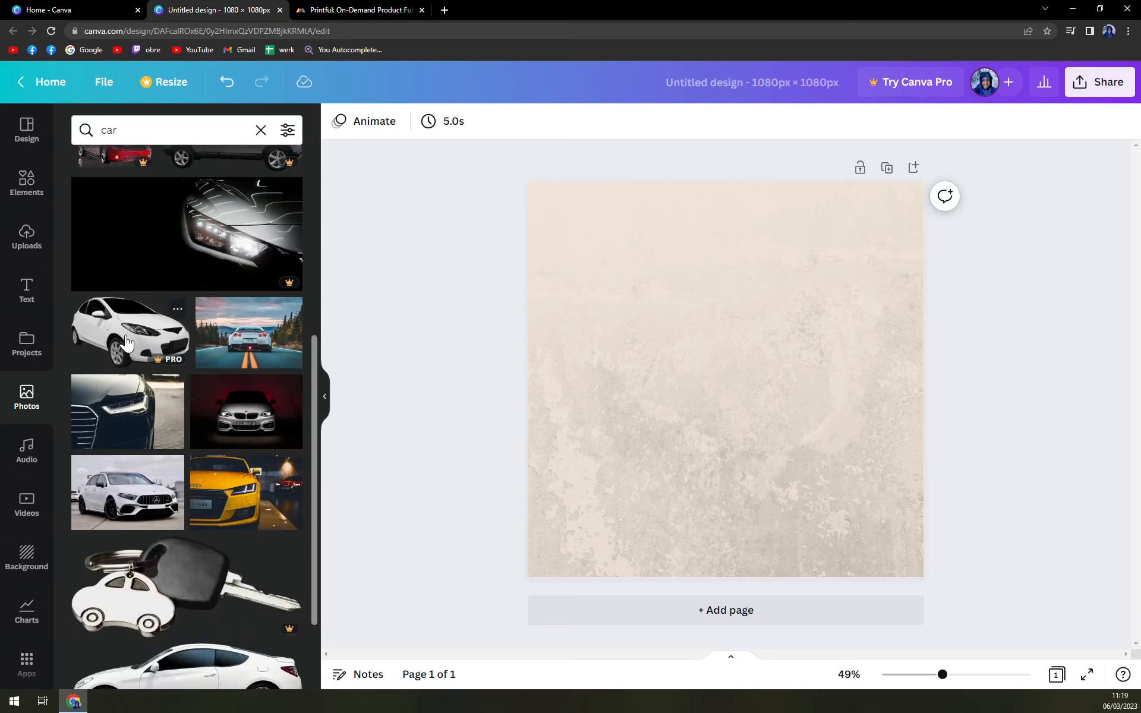
{"action": "scroll", "coordinate": [284, 439], "scroll_direction": "down", "scroll_amount": 1}
{"action": "scroll", "coordinate": [283, 439], "scroll_direction": "up", "scroll_amount": 7}
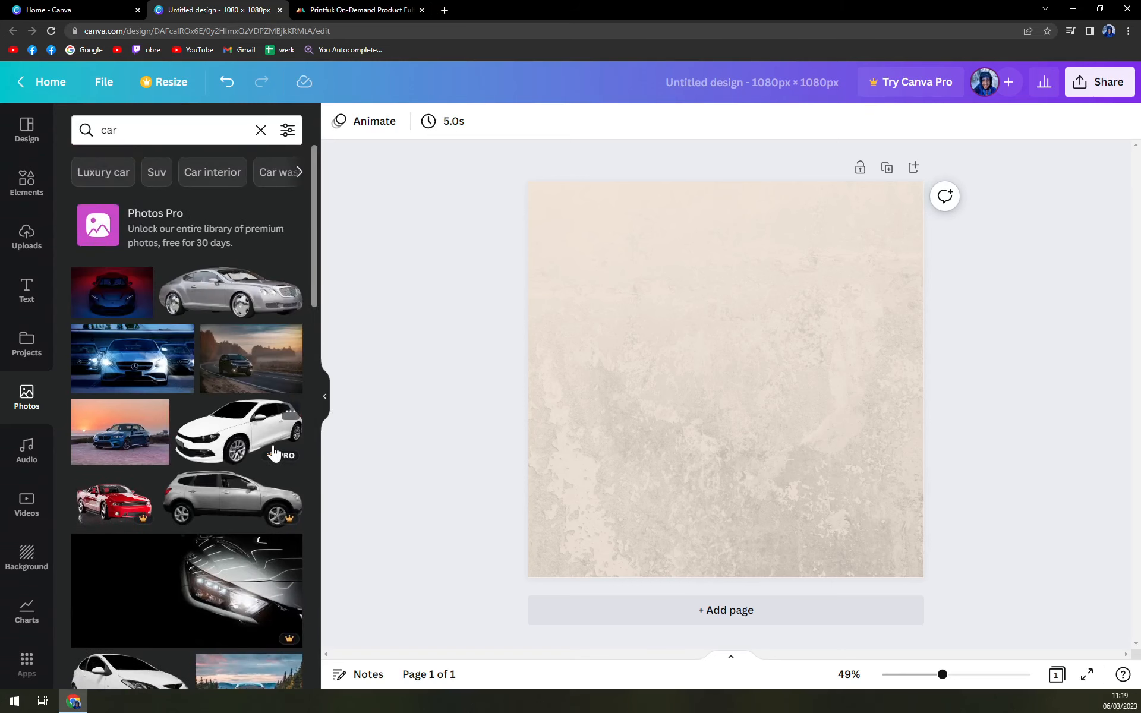
{"action": "left_click", "coordinate": [289, 278]}
{"action": "left_click_drag", "start_coordinate": [772, 382], "coordinate": [730, 514]}
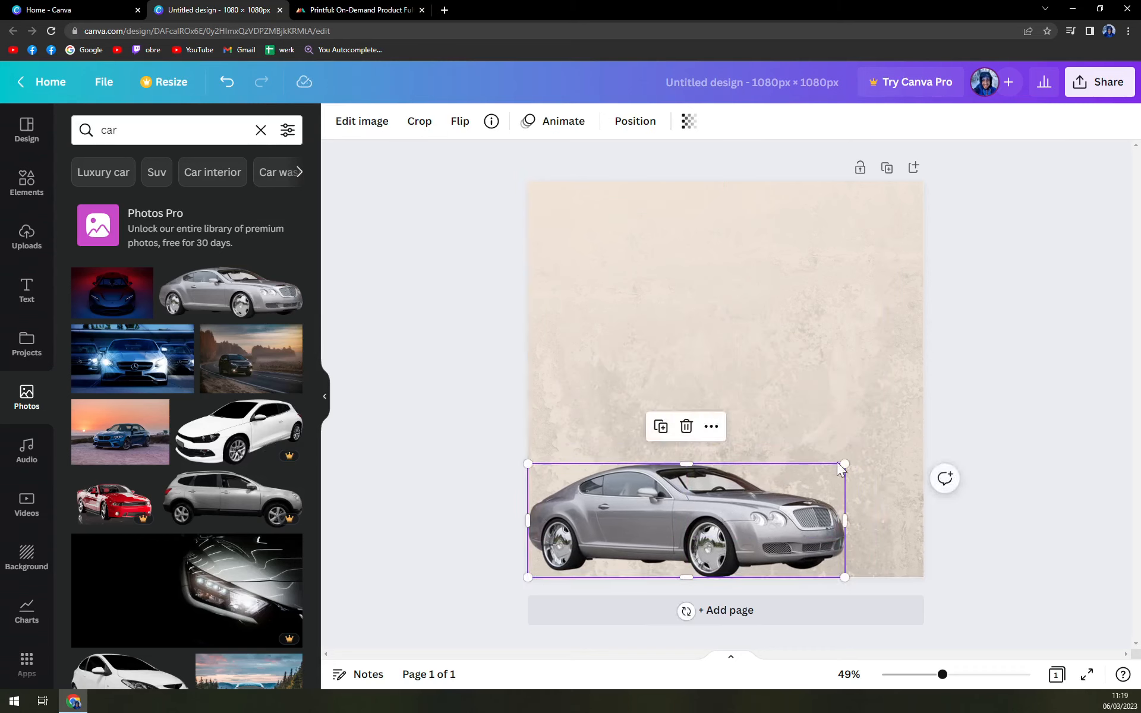
{"action": "left_click", "coordinate": [970, 451]}
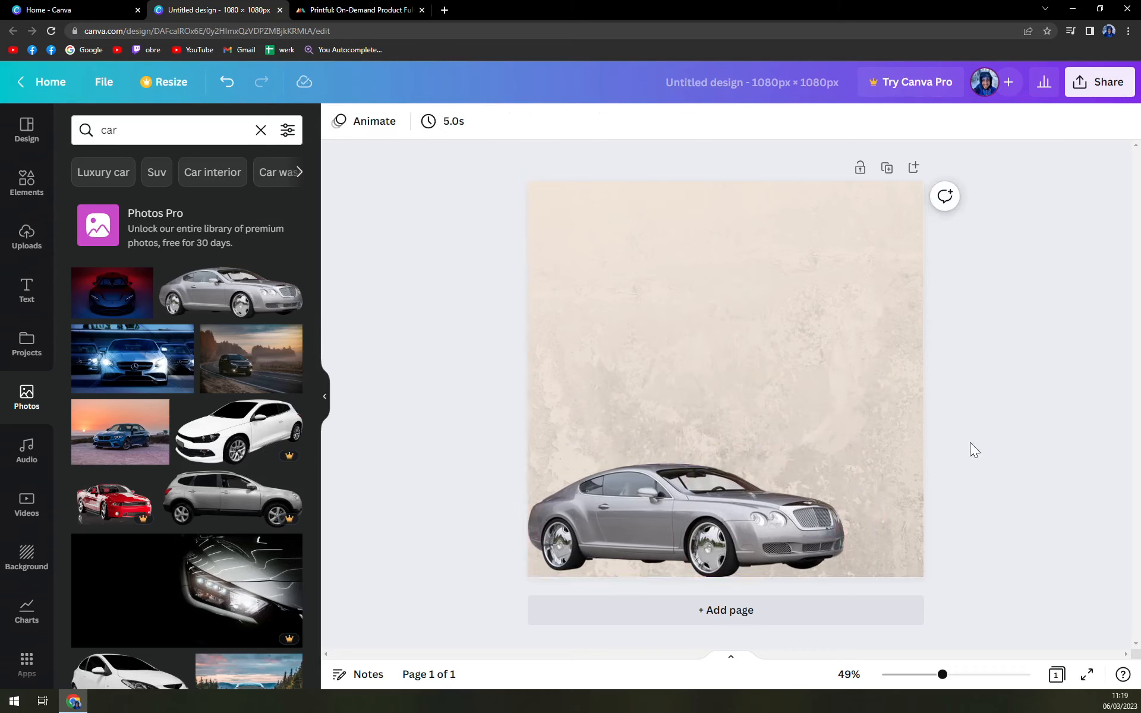
- Browse the text panel's font combinations after a brief 'Ca' style search
{"action": "left_click", "coordinate": [28, 286]}
{"action": "left_click", "coordinate": [149, 129]}
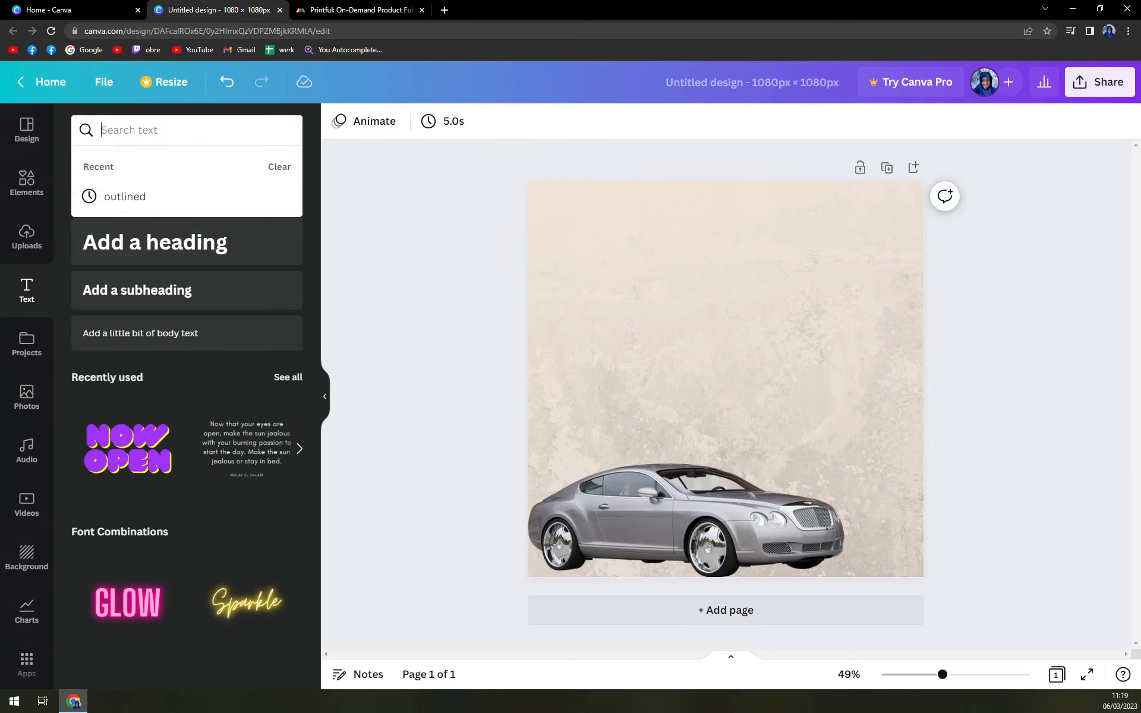
{"action": "type", "text": "Car was"}
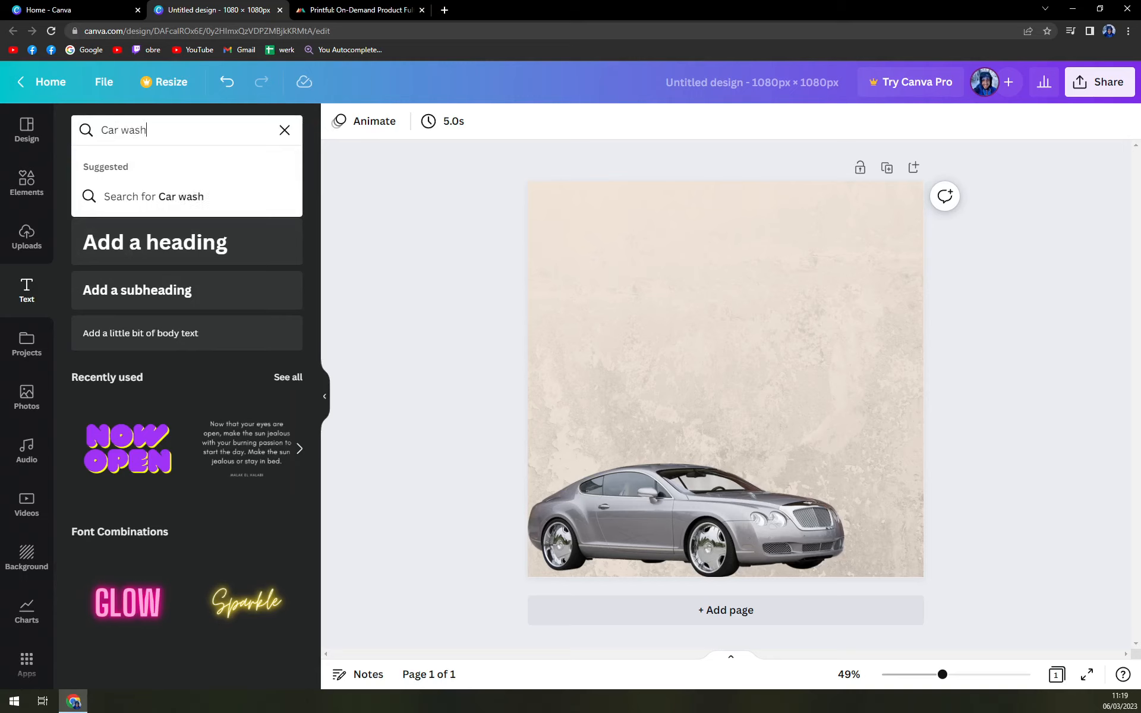
{"action": "left_click", "coordinate": [285, 129]}
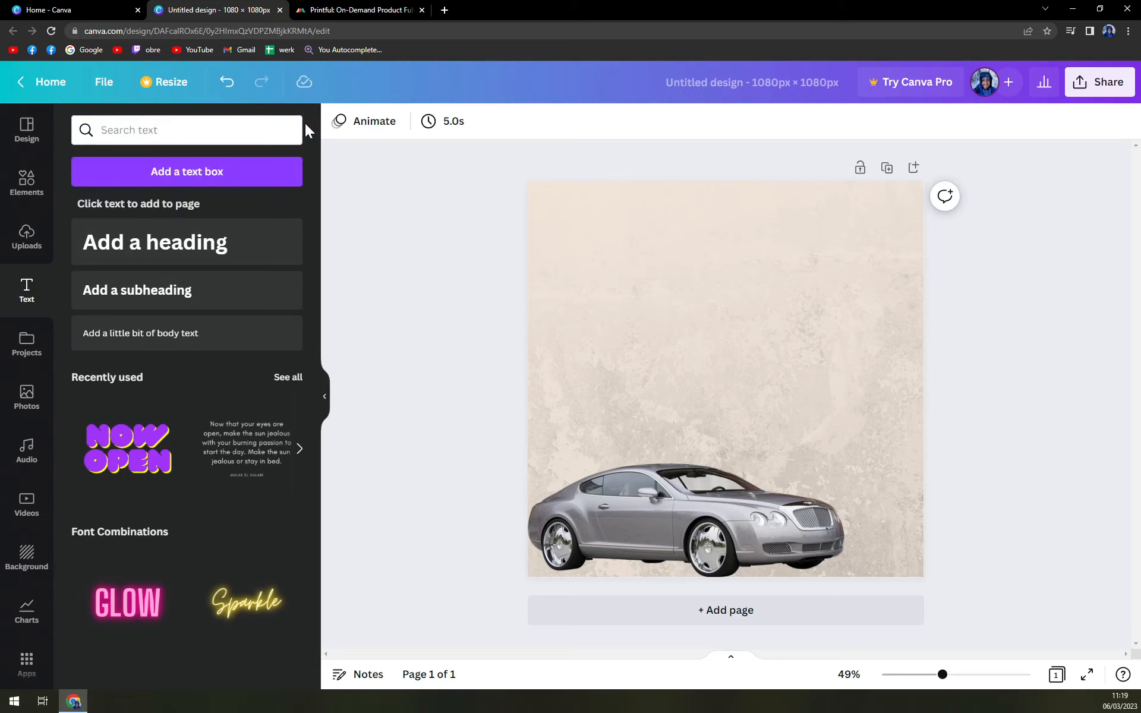
{"action": "scroll", "coordinate": [243, 425], "scroll_direction": "down", "scroll_amount": 2}
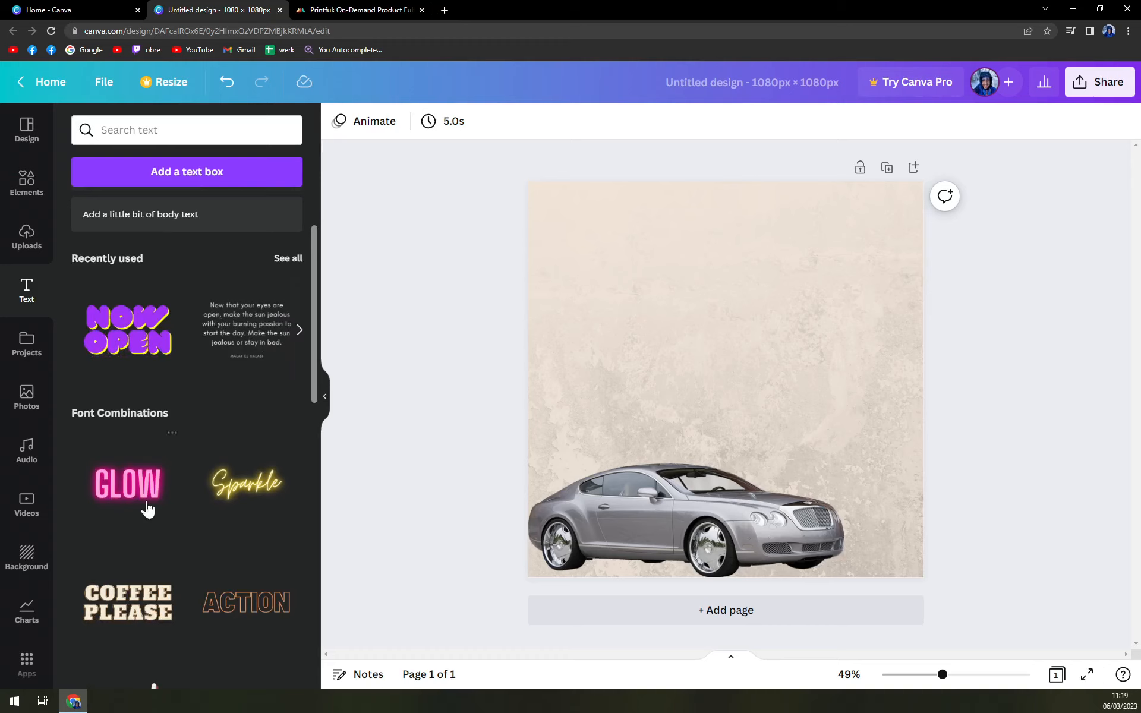
{"action": "scroll", "coordinate": [160, 499], "scroll_direction": "down", "scroll_amount": 1}
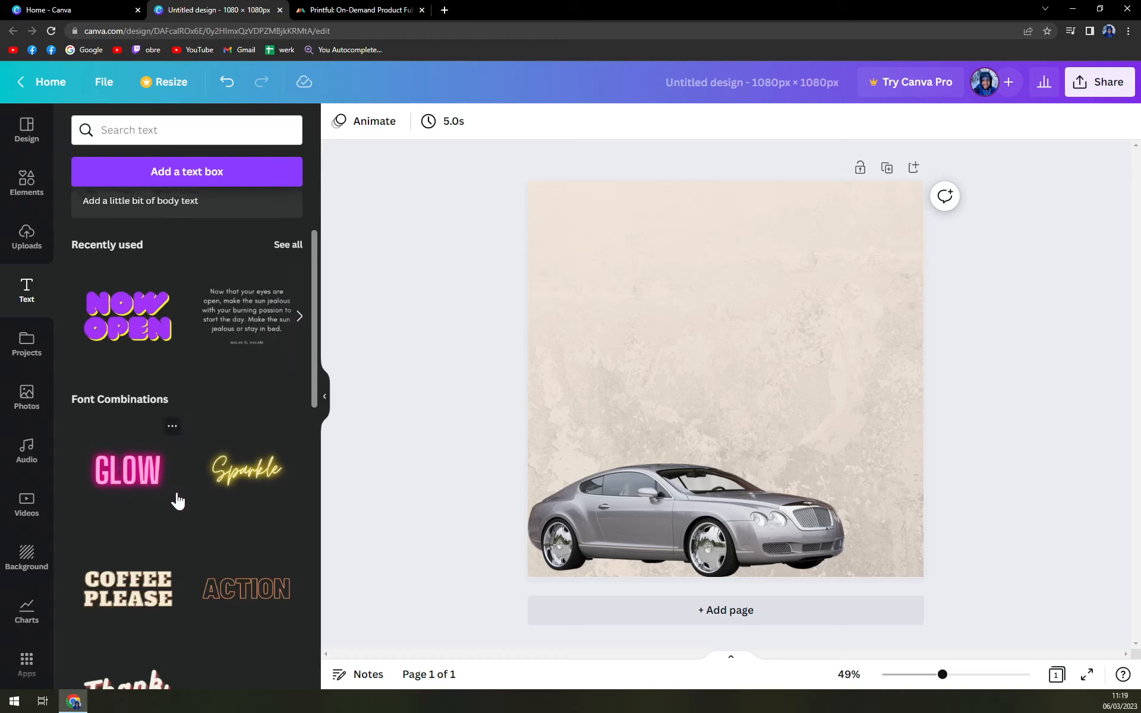
{"action": "scroll", "coordinate": [131, 525], "scroll_direction": "down", "scroll_amount": 1}
{"action": "scroll", "coordinate": [130, 526], "scroll_direction": "down", "scroll_amount": 5}
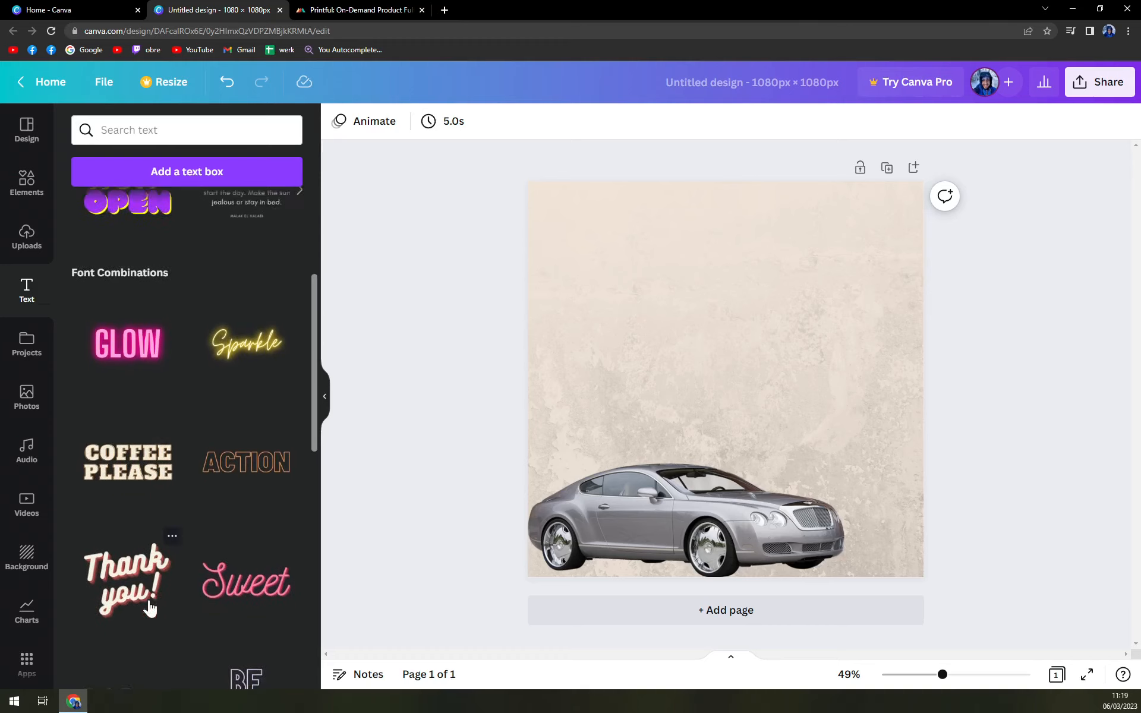
{"action": "scroll", "coordinate": [256, 544], "scroll_direction": "down", "scroll_amount": 2}
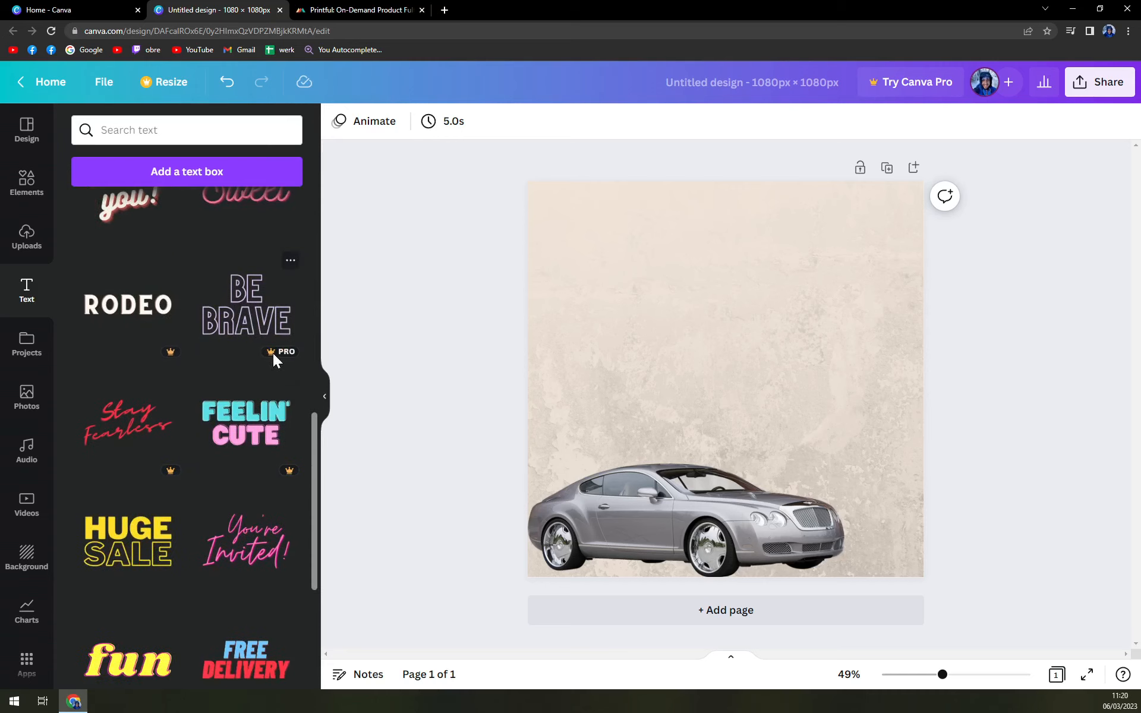
- Nudge the car slightly right, then add and delete a trial HUGE SALE text
{"action": "left_click_drag", "start_coordinate": [642, 529], "coordinate": [682, 528]}
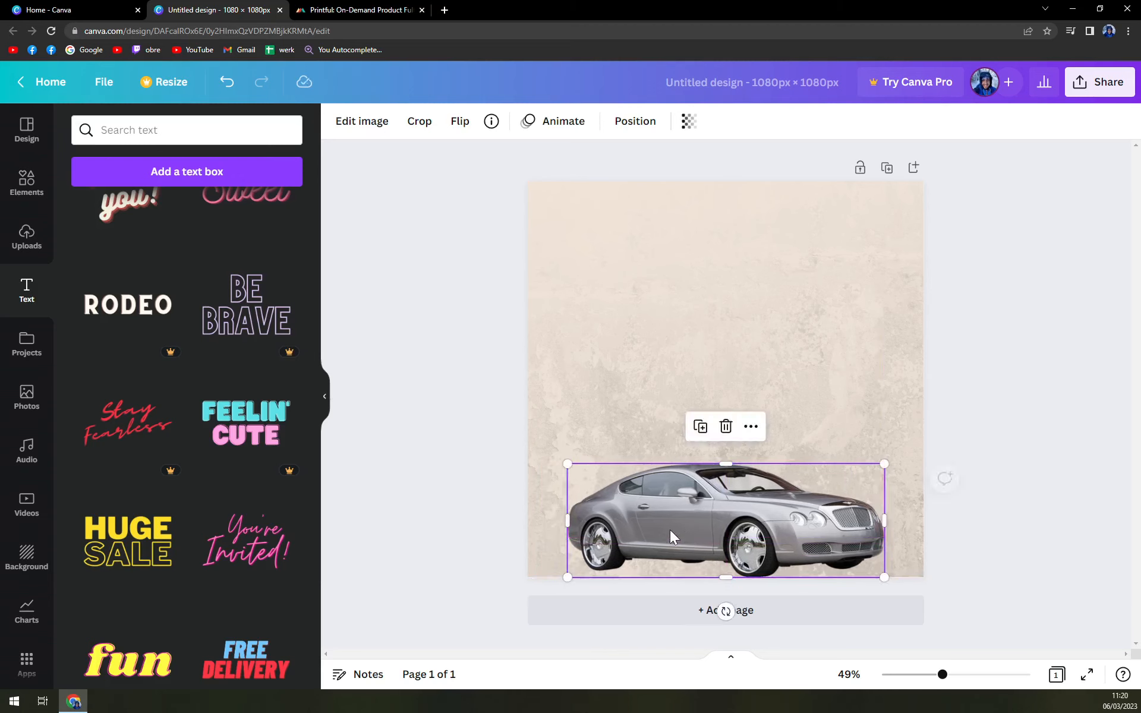
{"action": "left_click", "coordinate": [435, 498]}
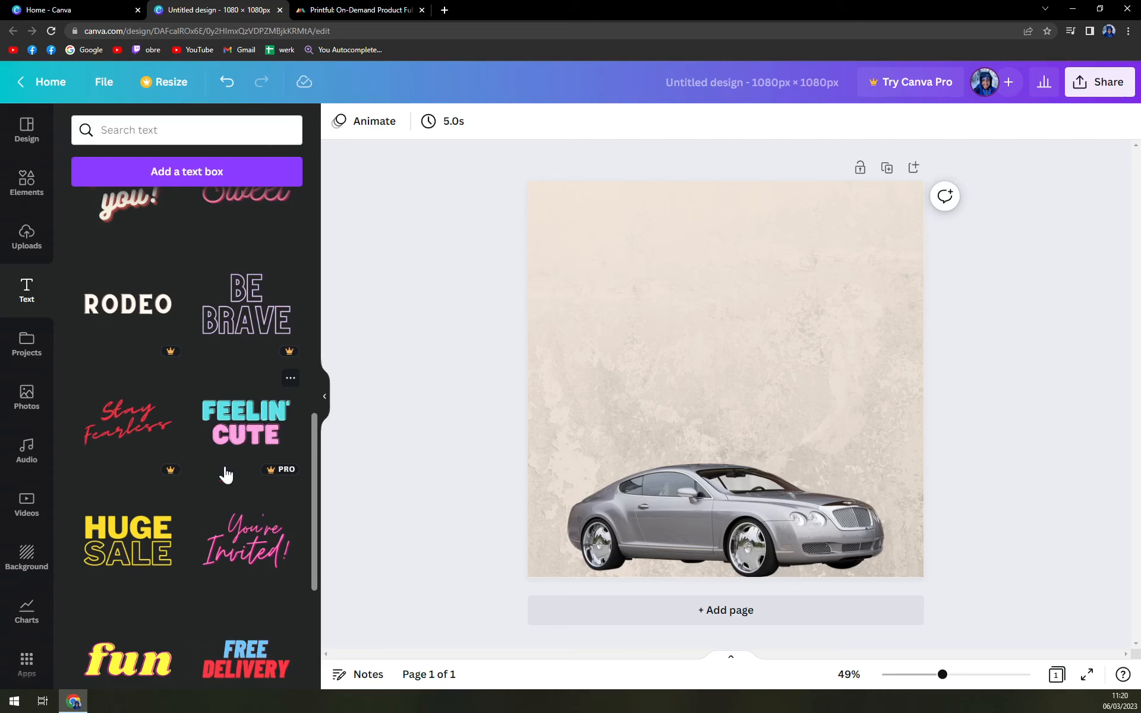
{"action": "scroll", "coordinate": [115, 437], "scroll_direction": "down", "scroll_amount": 2}
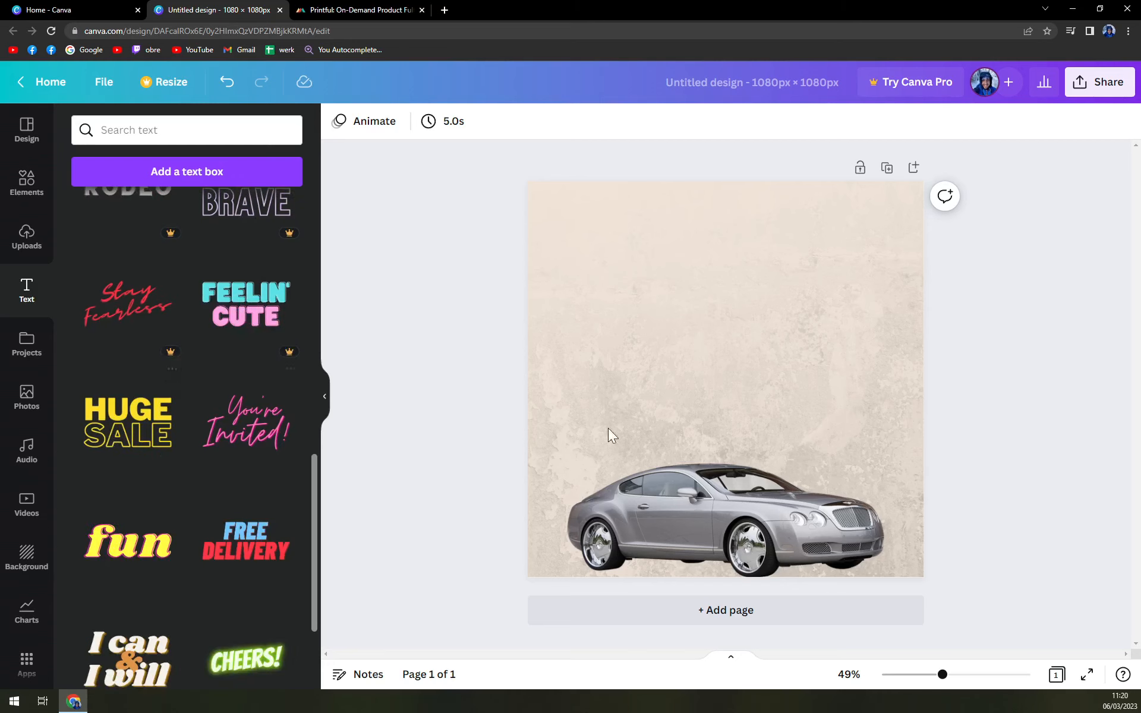
{"action": "left_click_drag", "start_coordinate": [748, 335], "coordinate": [740, 279]}
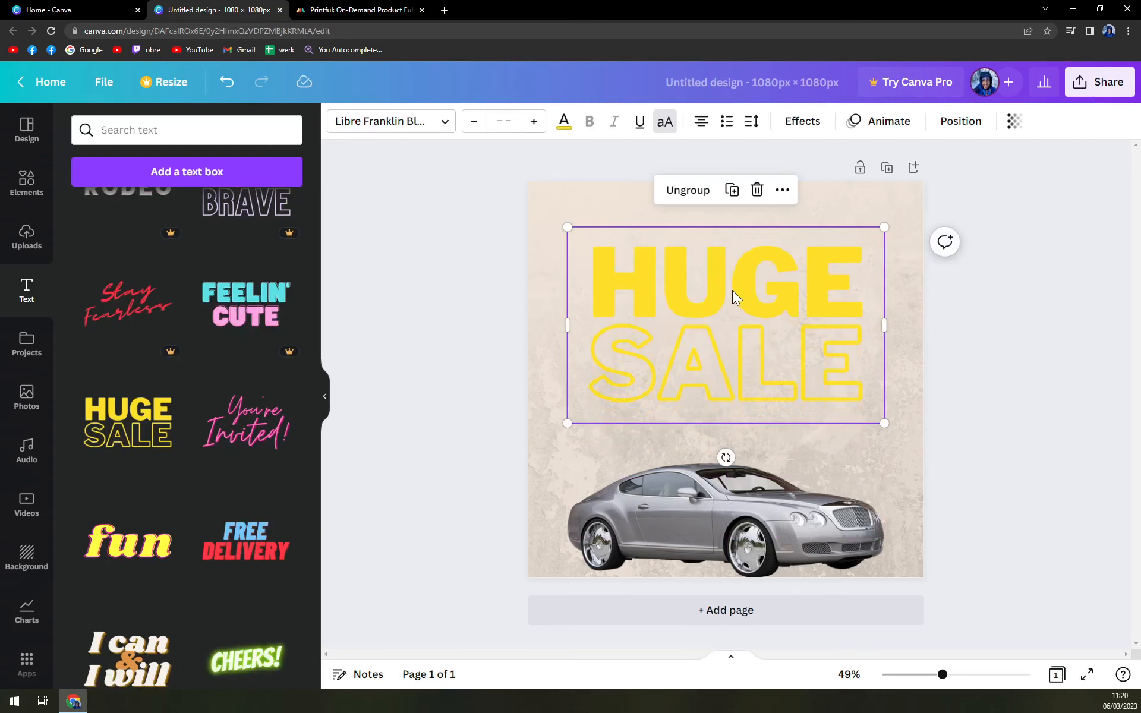
{"action": "key", "text": "Delete"}
- Scroll through the font combination styles to pick a title look
{"action": "scroll", "coordinate": [192, 516], "scroll_direction": "down", "scroll_amount": 5}
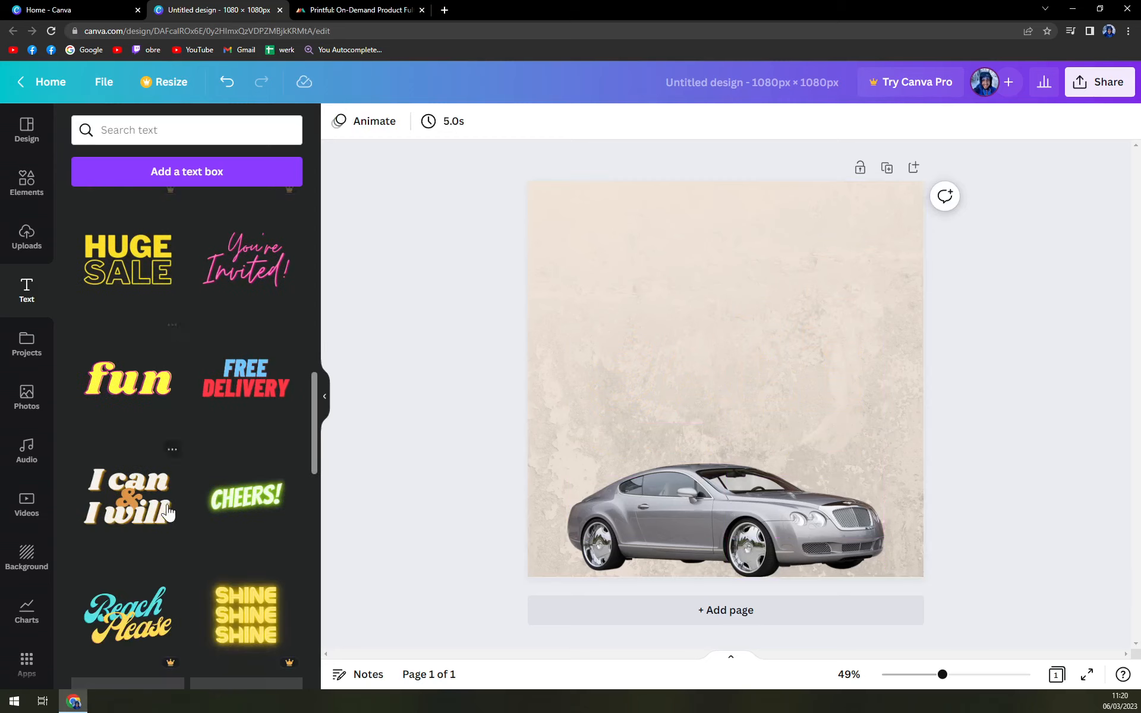
{"action": "scroll", "coordinate": [192, 516], "scroll_direction": "down", "scroll_amount": 12}
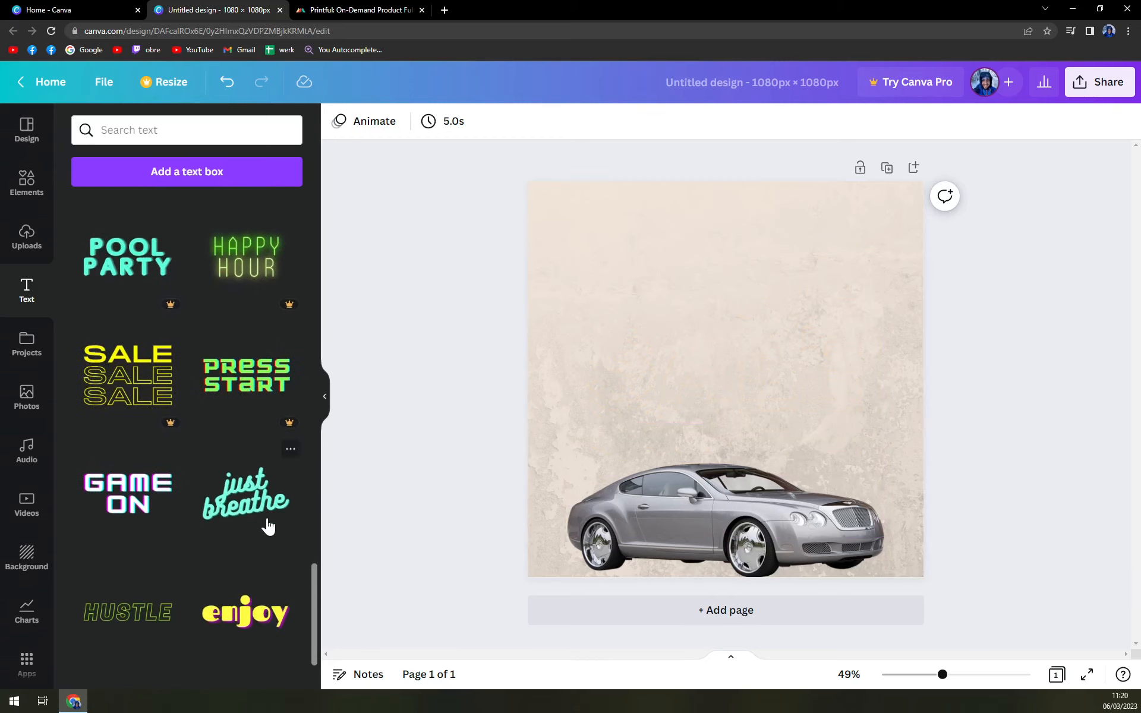
{"action": "scroll", "coordinate": [267, 525], "scroll_direction": "up", "scroll_amount": 8}
{"action": "scroll", "coordinate": [267, 582], "scroll_direction": "up", "scroll_amount": 10}
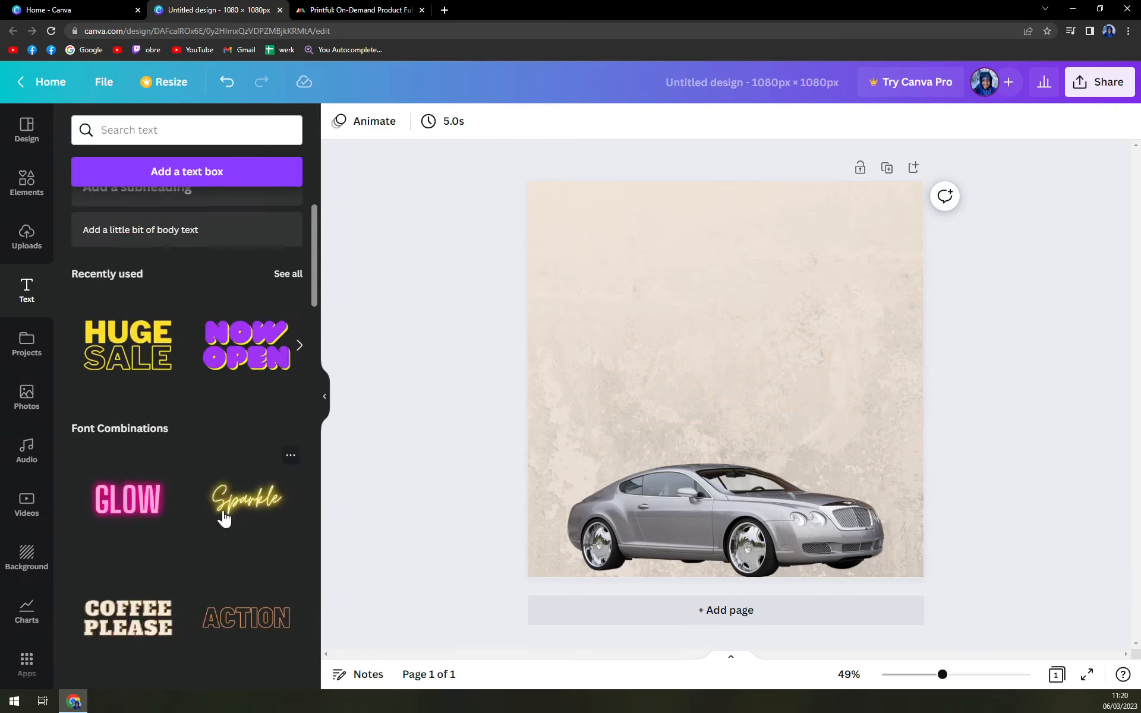
{"action": "scroll", "coordinate": [281, 476], "scroll_direction": "down", "scroll_amount": 3}
{"action": "scroll", "coordinate": [280, 476], "scroll_direction": "down", "scroll_amount": 2}
{"action": "scroll", "coordinate": [276, 487], "scroll_direction": "up", "scroll_amount": 2}
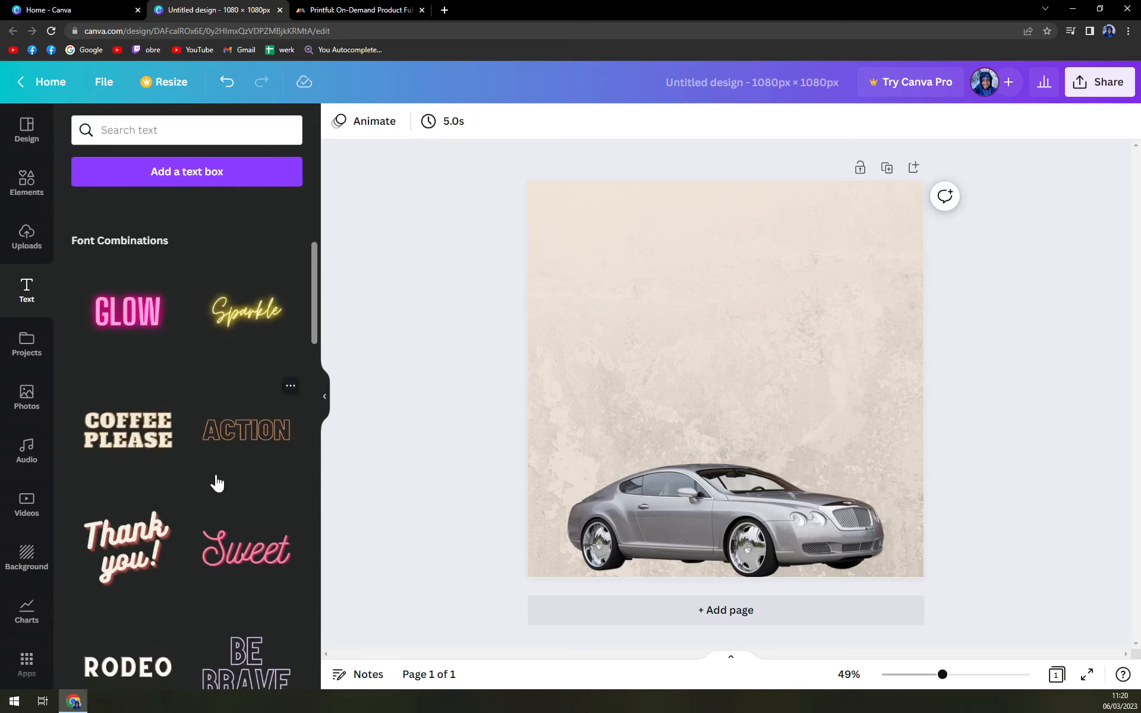
{"action": "scroll", "coordinate": [216, 481], "scroll_direction": "down", "scroll_amount": 5}
{"action": "scroll", "coordinate": [244, 479], "scroll_direction": "down", "scroll_amount": 5}
{"action": "scroll", "coordinate": [240, 479], "scroll_direction": "up", "scroll_amount": 5}
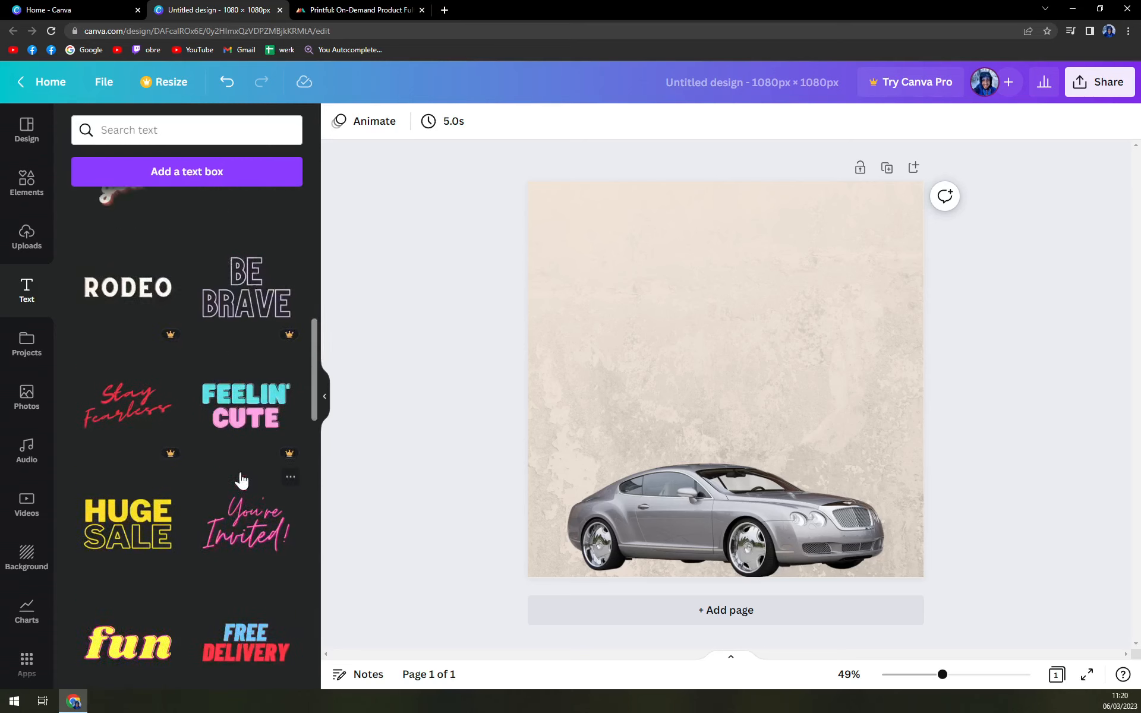
{"action": "scroll", "coordinate": [255, 492], "scroll_direction": "up", "scroll_amount": 5}
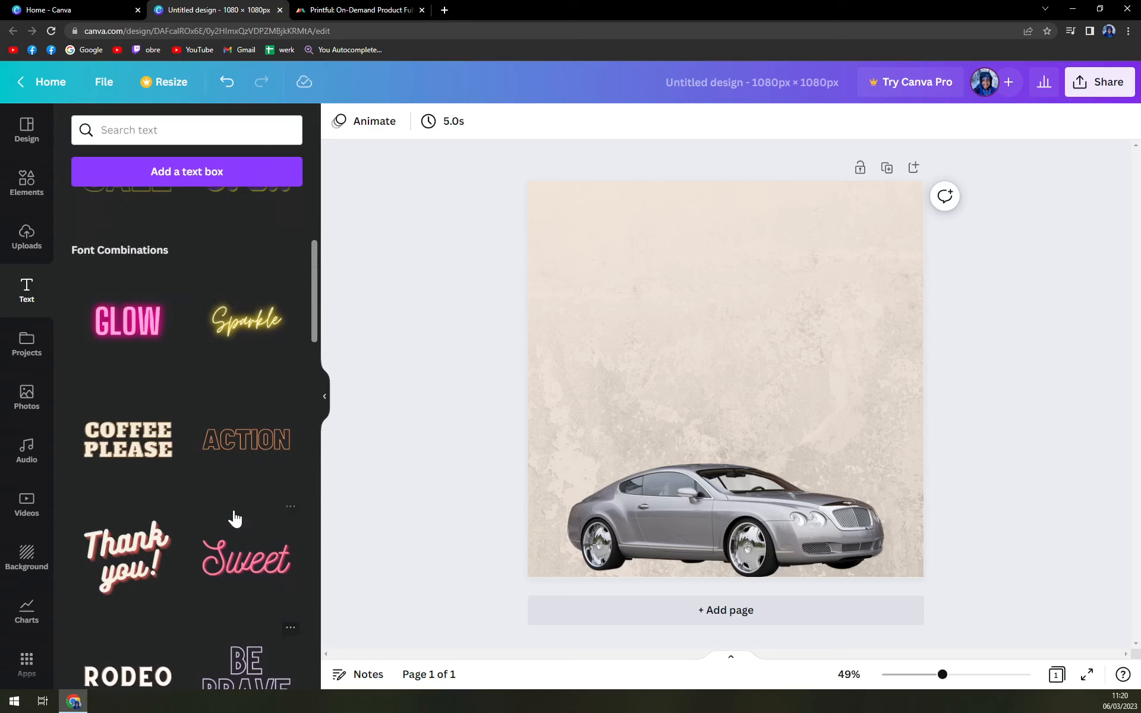
- Add the pink neon GLOW text style and retype it as CAR WASH
{"action": "left_click", "coordinate": [143, 323]}
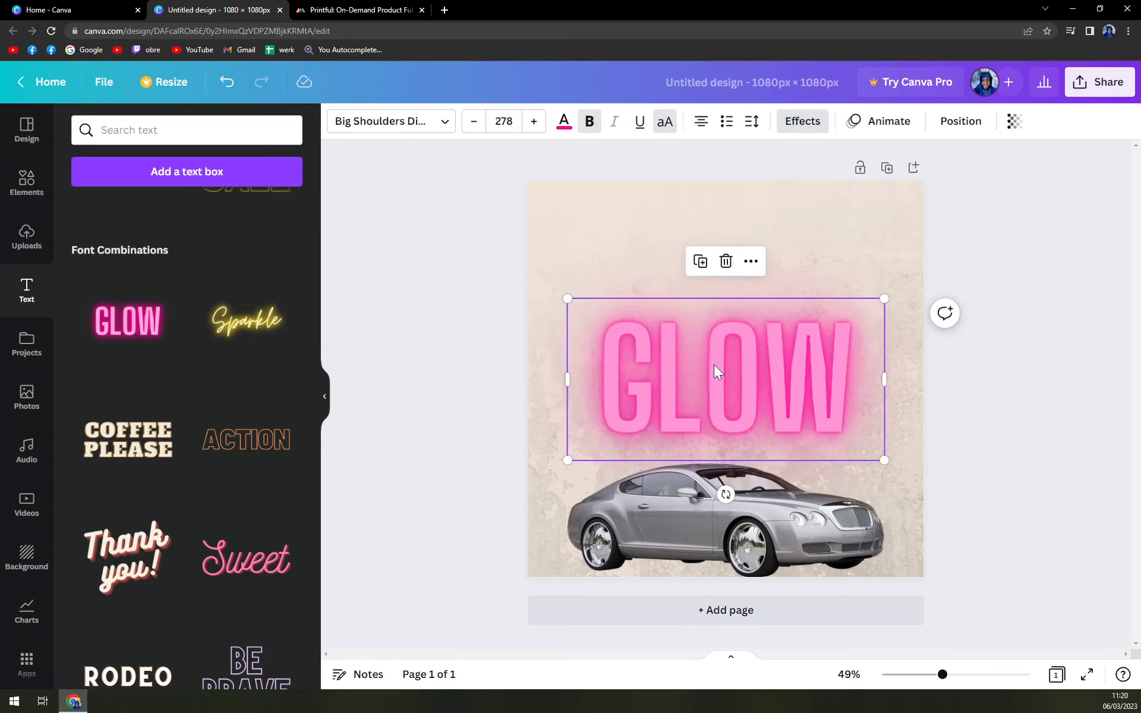
{"action": "double_click", "coordinate": [716, 251]}
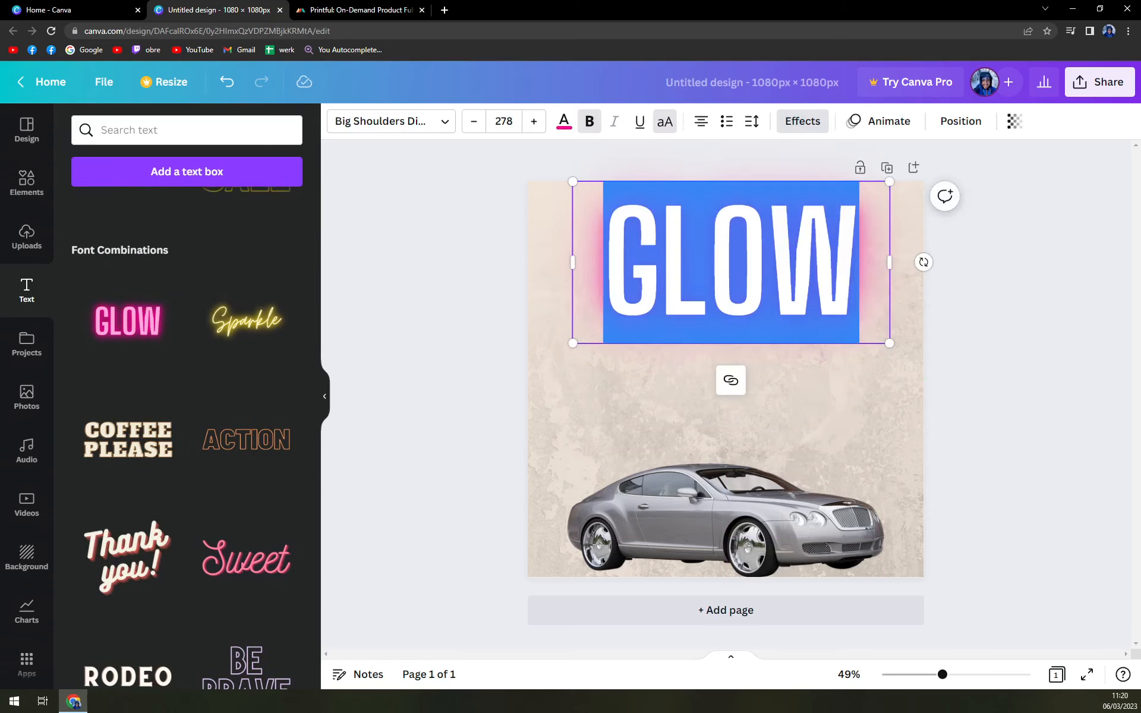
{"action": "type", "text": "CAR WASH"}
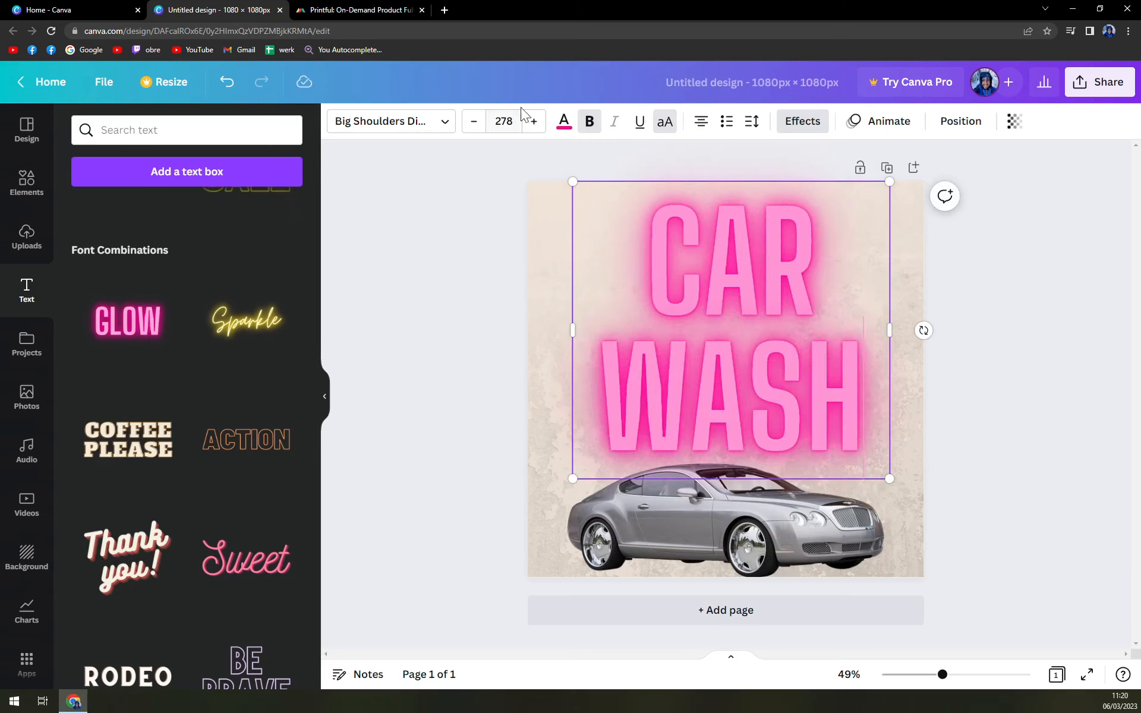
- Set the CAR WASH title's font size to 150 so it fits on one line
{"action": "left_click", "coordinate": [474, 121]}
{"action": "left_click", "coordinate": [473, 121]}
{"action": "left_click", "coordinate": [474, 121]}
{"action": "left_click", "coordinate": [473, 121]}
{"action": "left_click", "coordinate": [474, 121]}
{"action": "left_click", "coordinate": [474, 121]}
{"action": "left_click", "coordinate": [473, 121]}
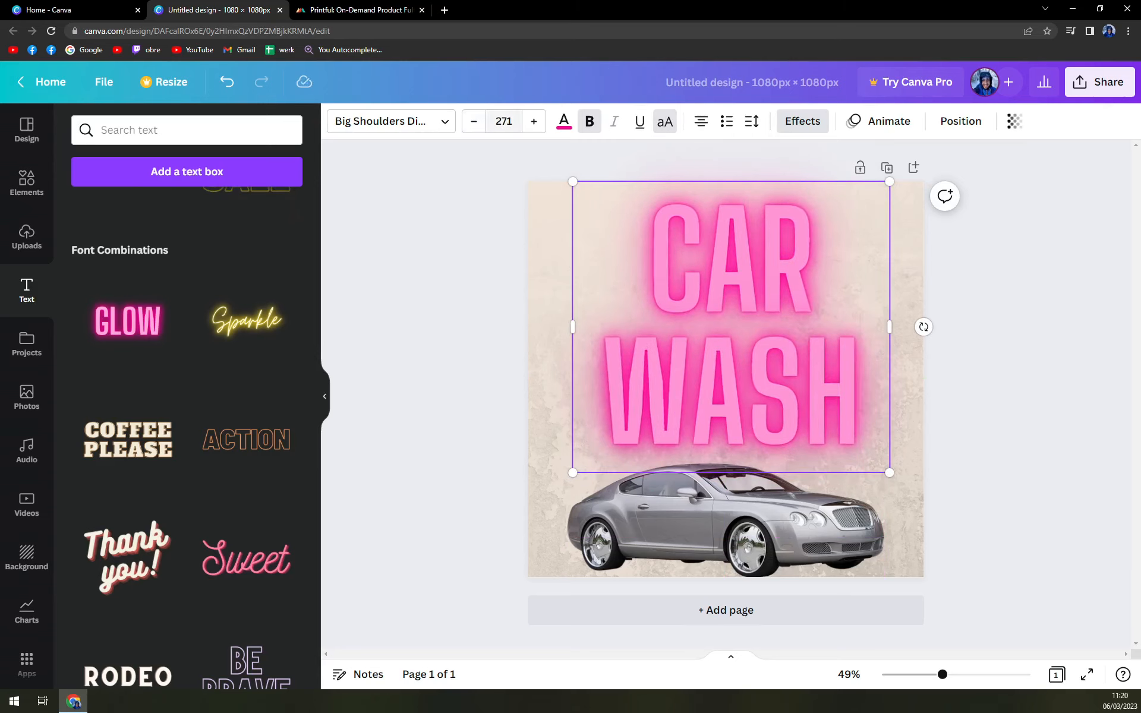
{"action": "left_click", "coordinate": [464, 122]}
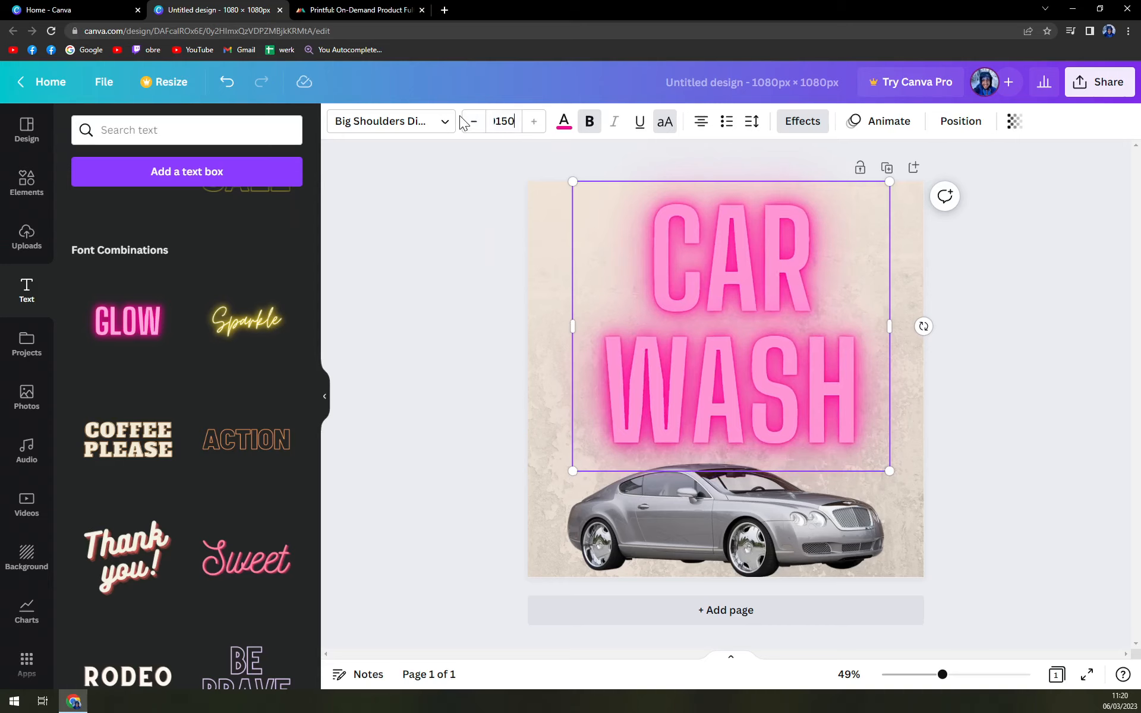
{"action": "key", "text": "Return"}
{"action": "left_click", "coordinate": [504, 121]}
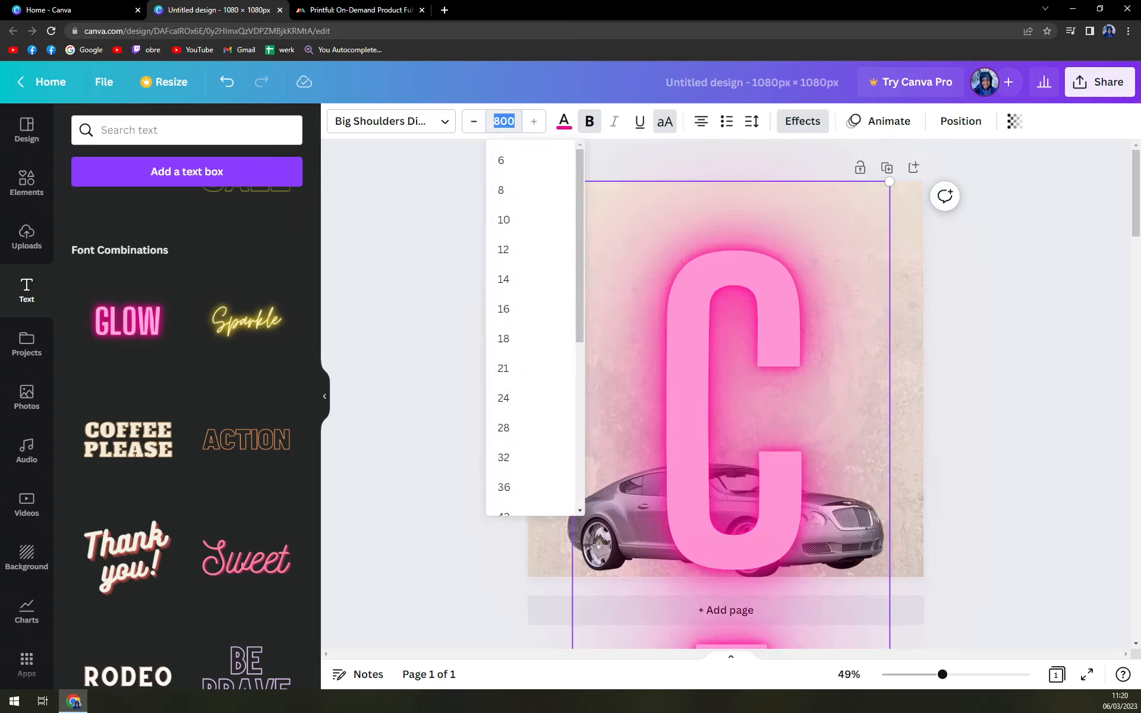
{"action": "type", "text": "150"}
{"action": "key", "text": "Return"}
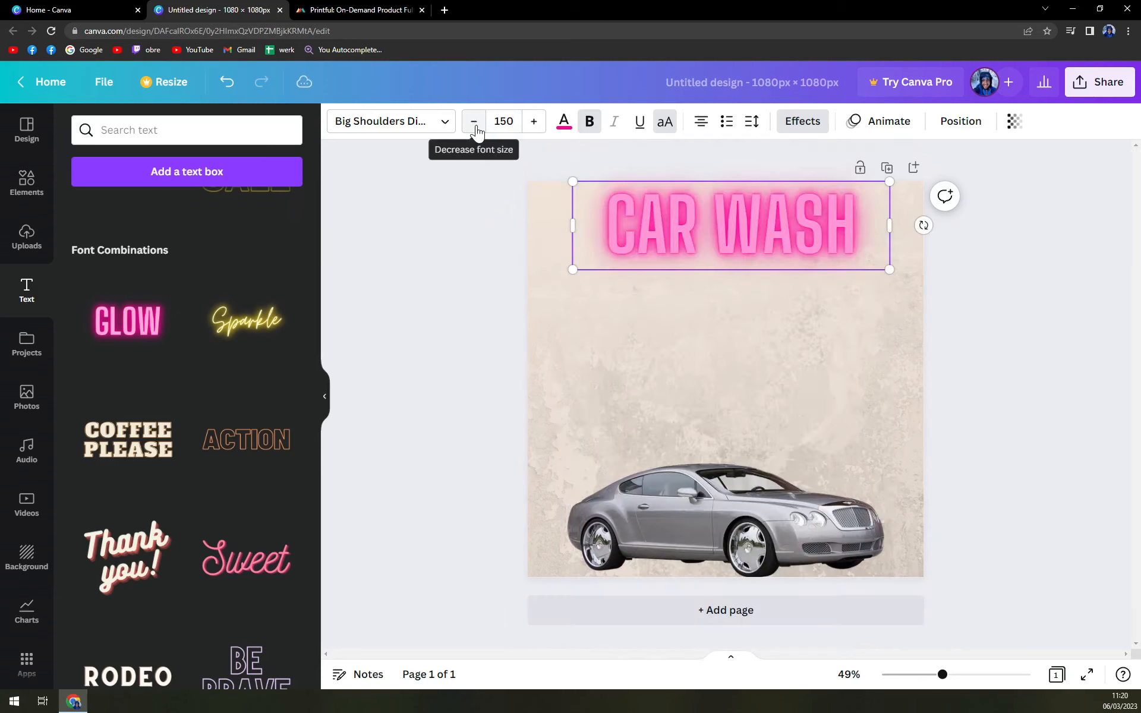
{"action": "left_click", "coordinate": [419, 242]}
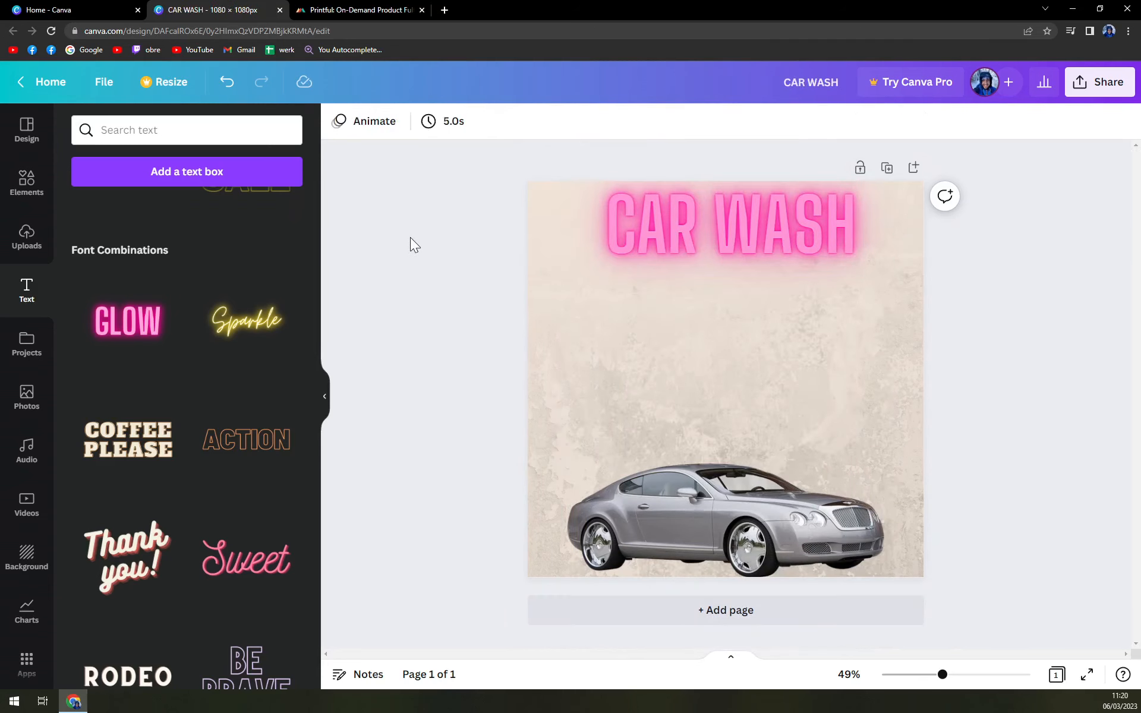
- Add the Sparkle neon text under the title, replace it with the name, and size it 150
{"action": "left_click", "coordinate": [255, 310]}
{"action": "left_click_drag", "start_coordinate": [734, 382], "coordinate": [731, 343]}
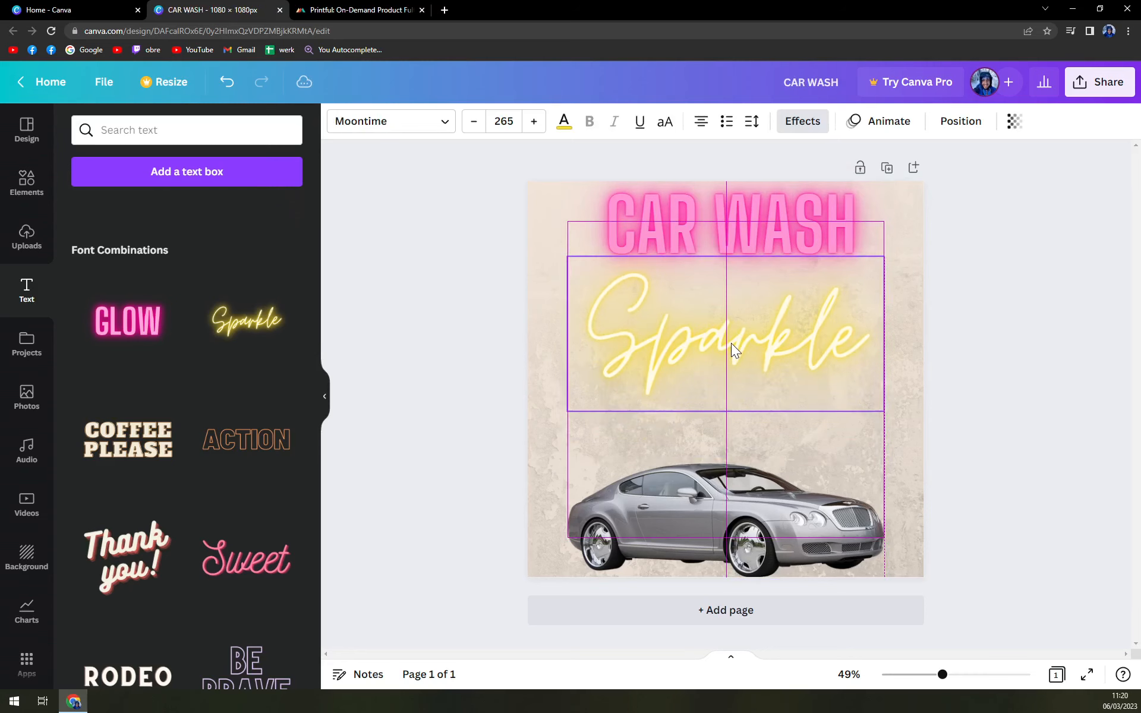
{"action": "double_click", "coordinate": [731, 344]}
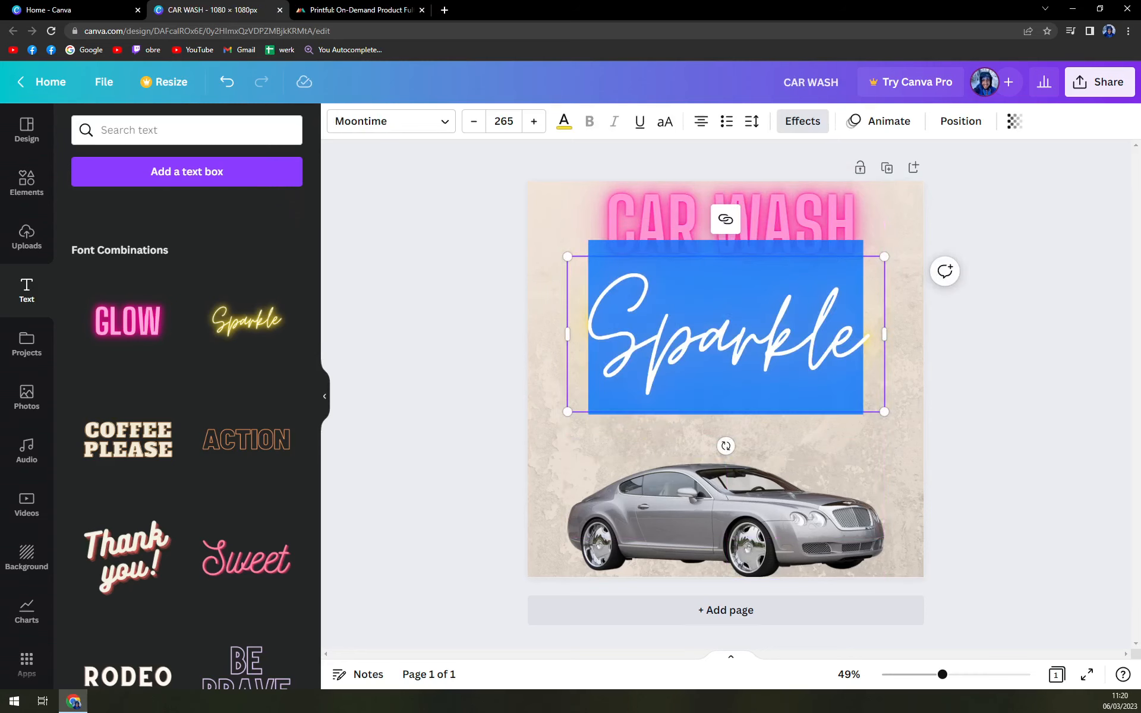
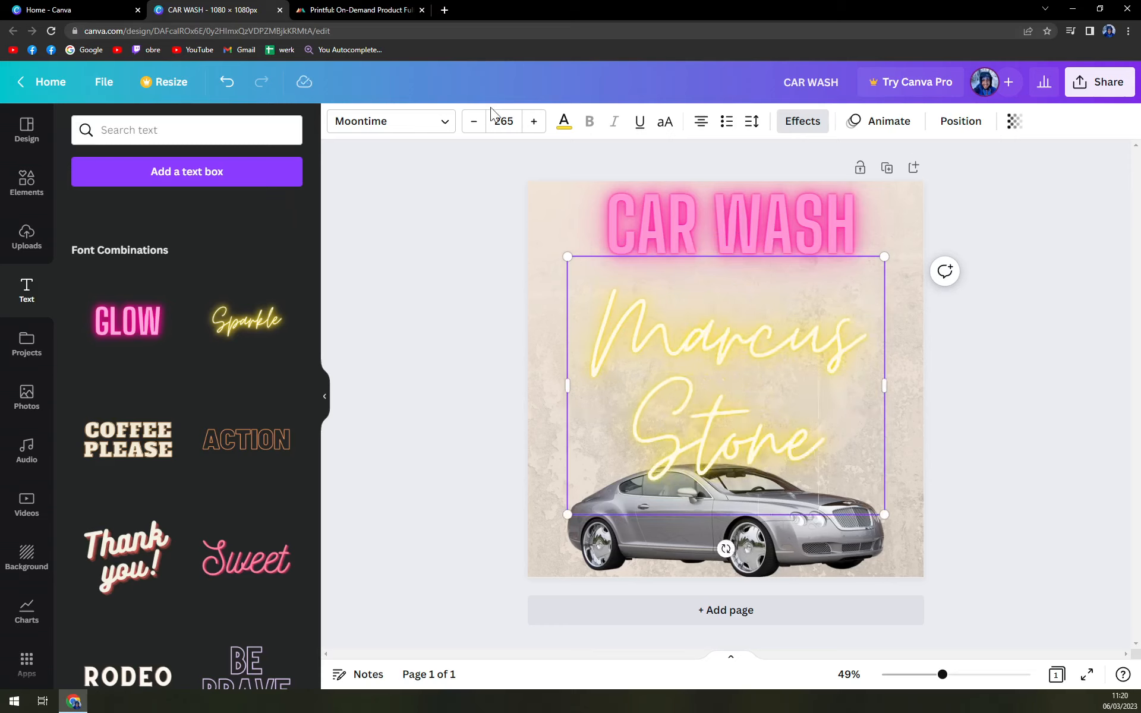
{"action": "left_click", "coordinate": [501, 121]}
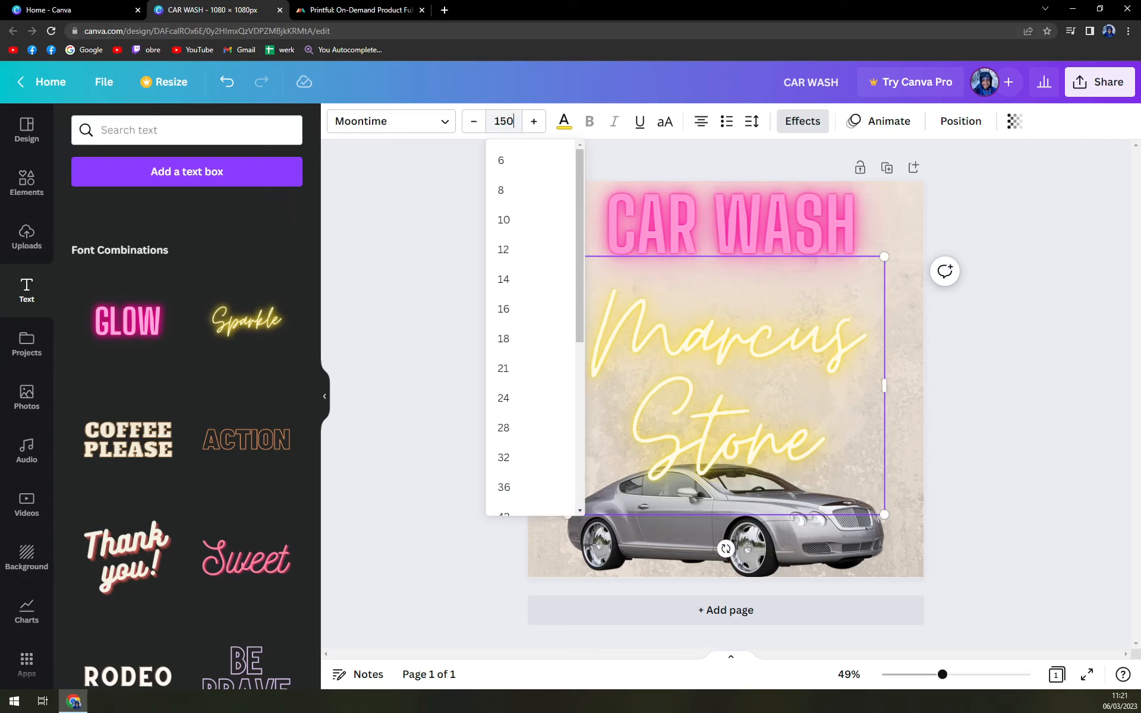
{"action": "key", "text": "Return"}
{"action": "left_click", "coordinate": [1061, 363]}
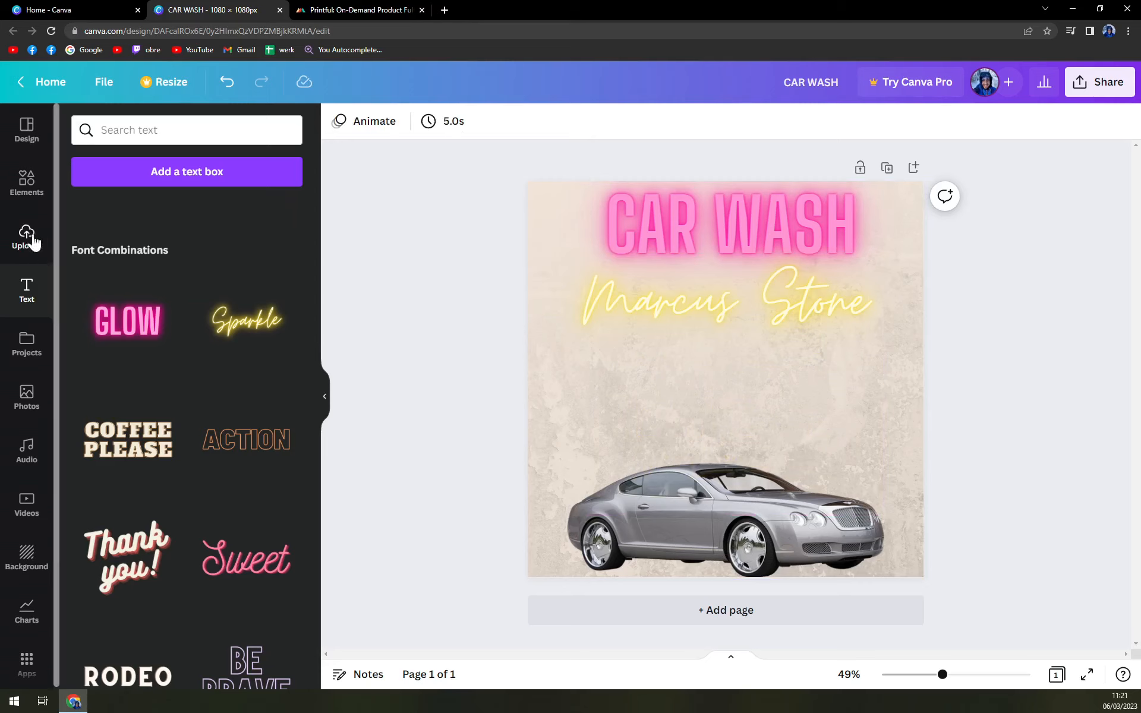
- Search the Elements library for 'car', then clear the search
{"action": "left_click", "coordinate": [26, 181]}
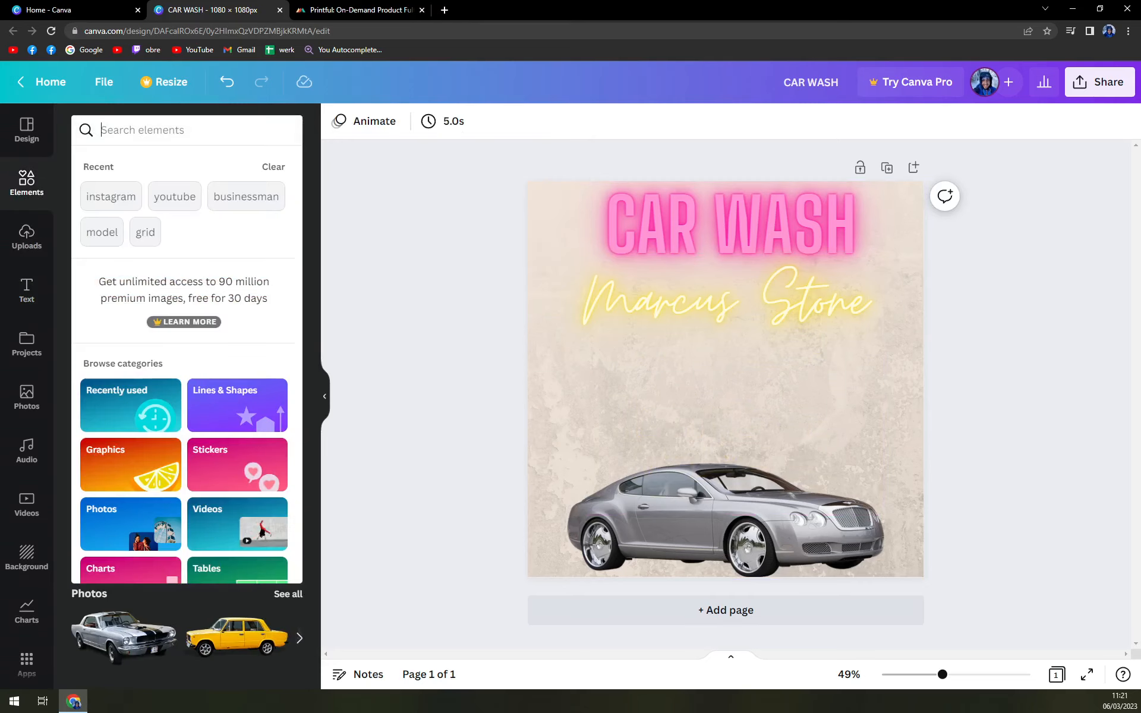
{"action": "type", "text": "car"}
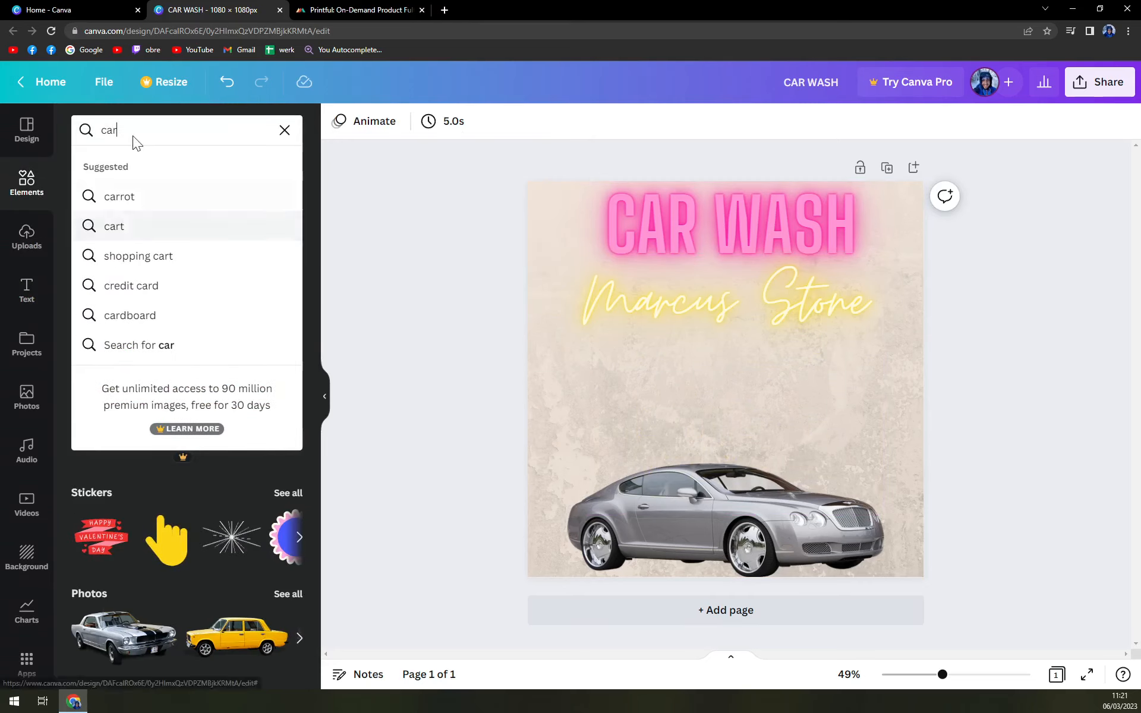
{"action": "key", "text": "Return"}
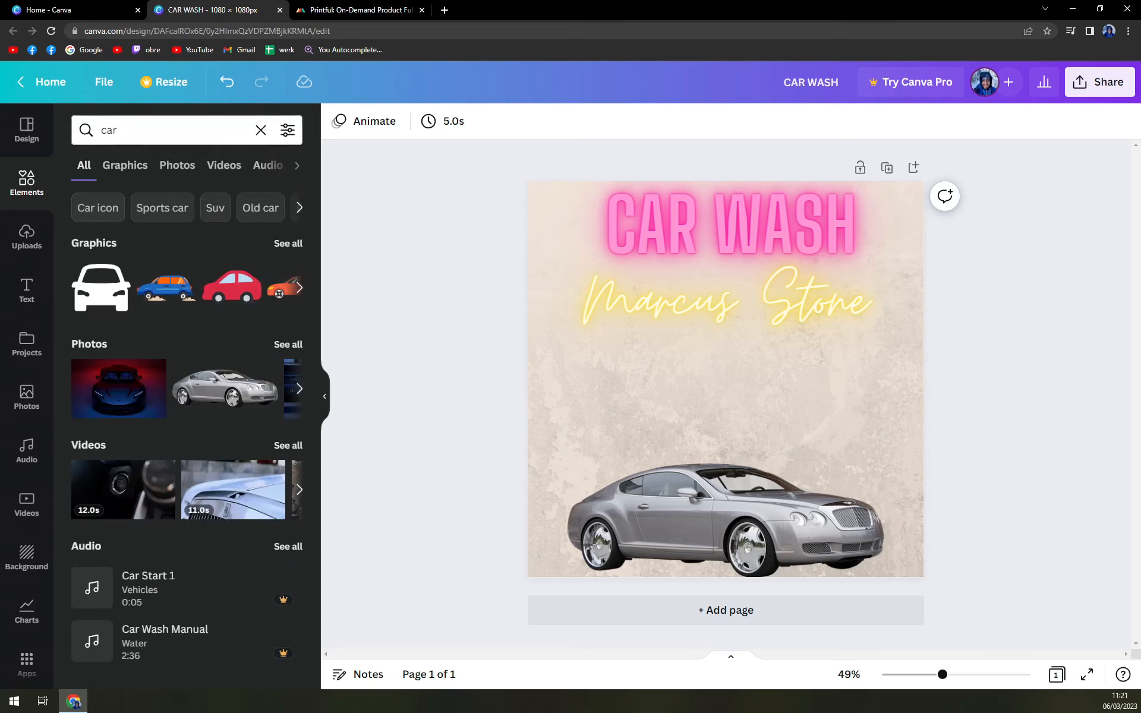
{"action": "left_click", "coordinate": [260, 130]}
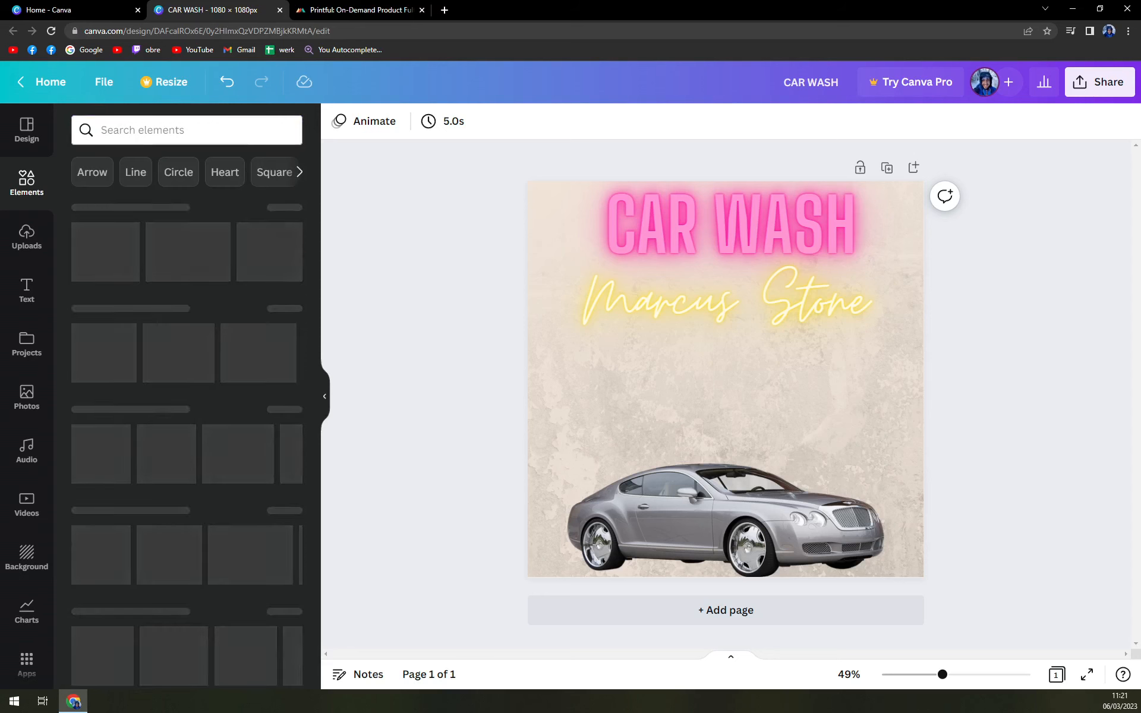
- Add the Instagram graphic, shrink it, and place it in the top-left corner
{"action": "left_click", "coordinate": [225, 271]}
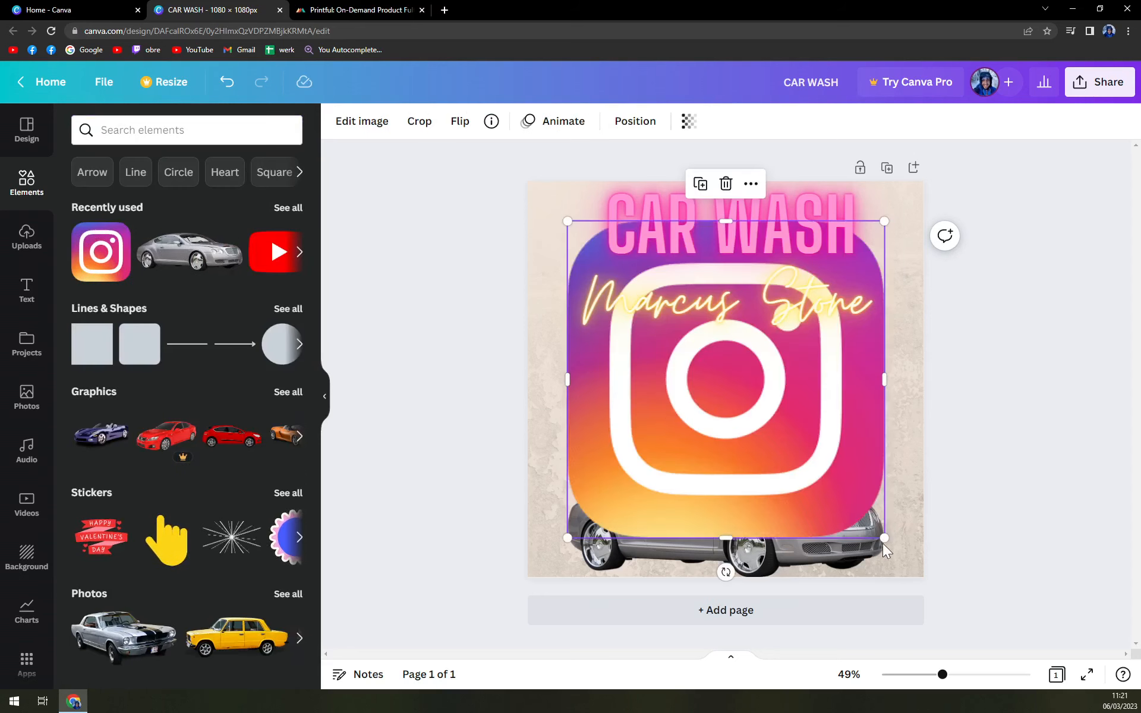
{"action": "left_click_drag", "start_coordinate": [884, 538], "coordinate": [625, 279]}
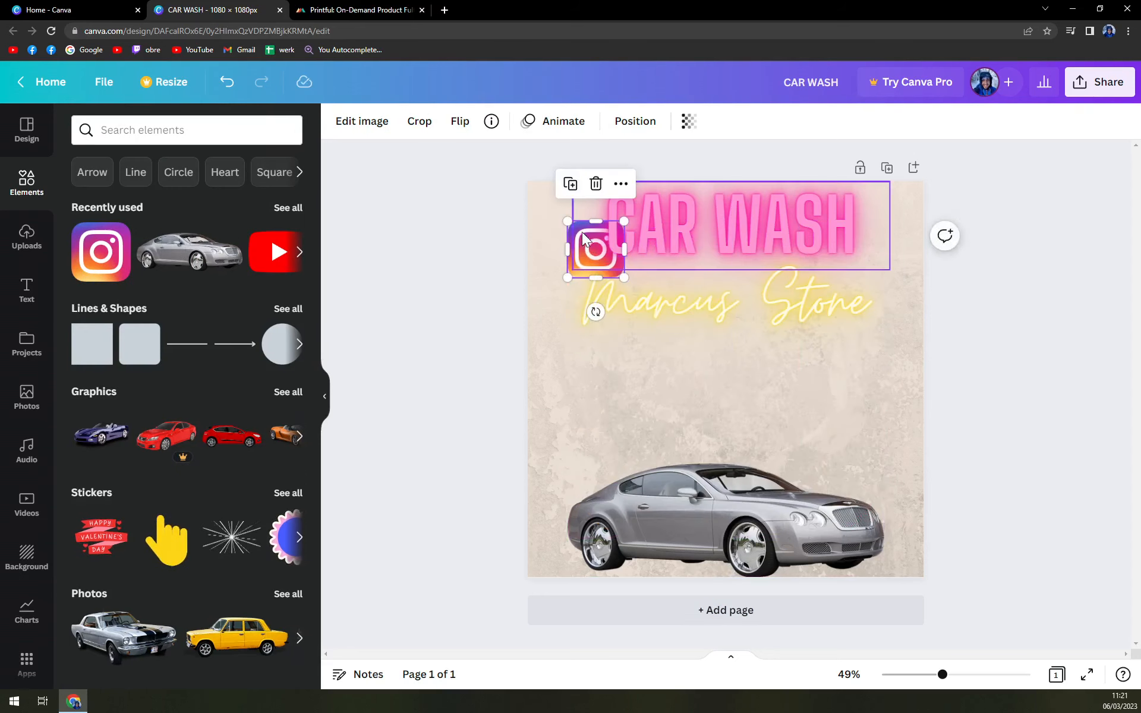
{"action": "left_click_drag", "start_coordinate": [582, 237], "coordinate": [543, 309]}
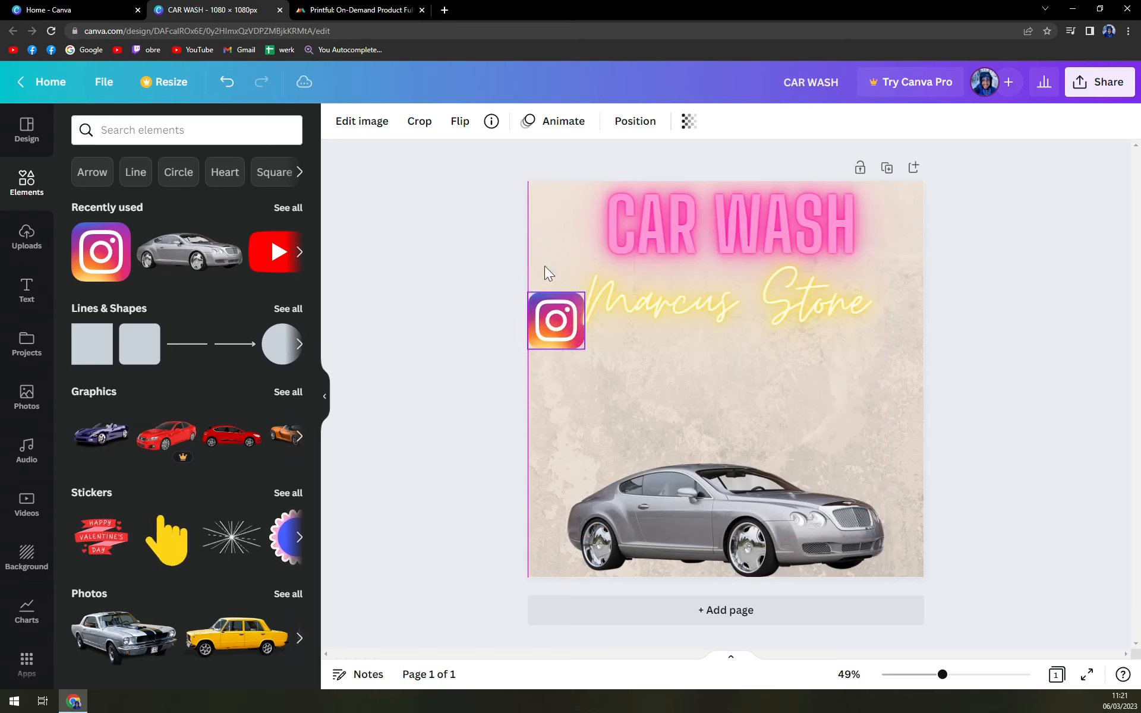
{"action": "left_click_drag", "start_coordinate": [545, 266], "coordinate": [547, 198]}
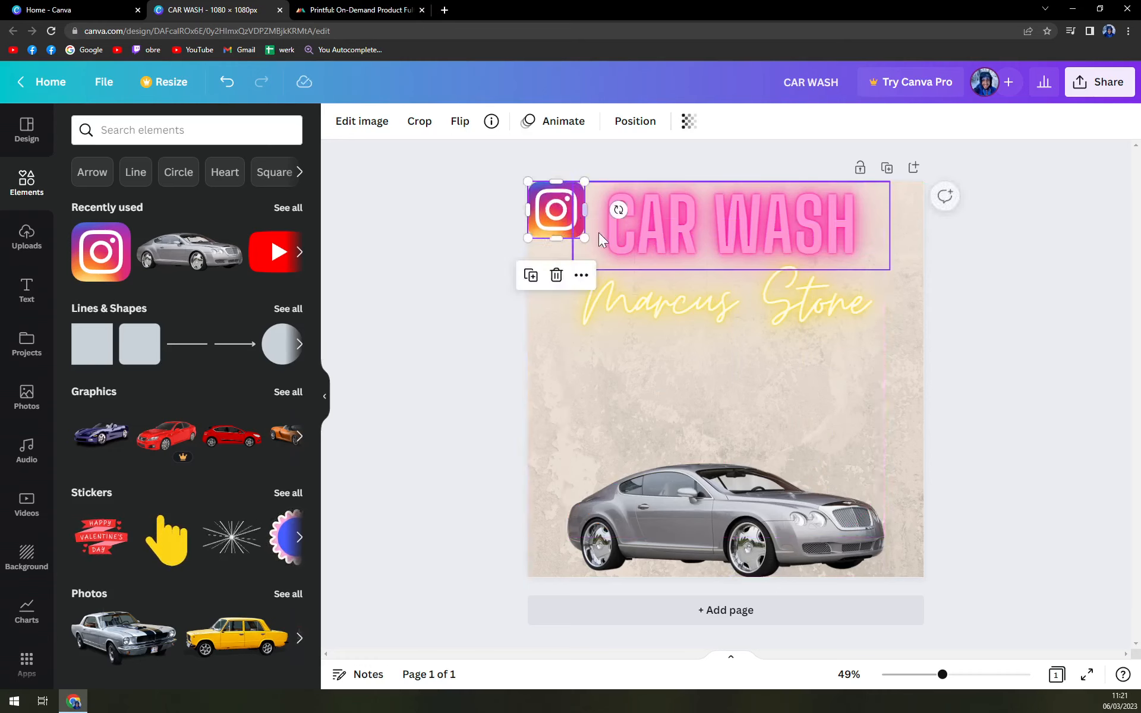
{"action": "left_click_drag", "start_coordinate": [584, 238], "coordinate": [568, 221]}
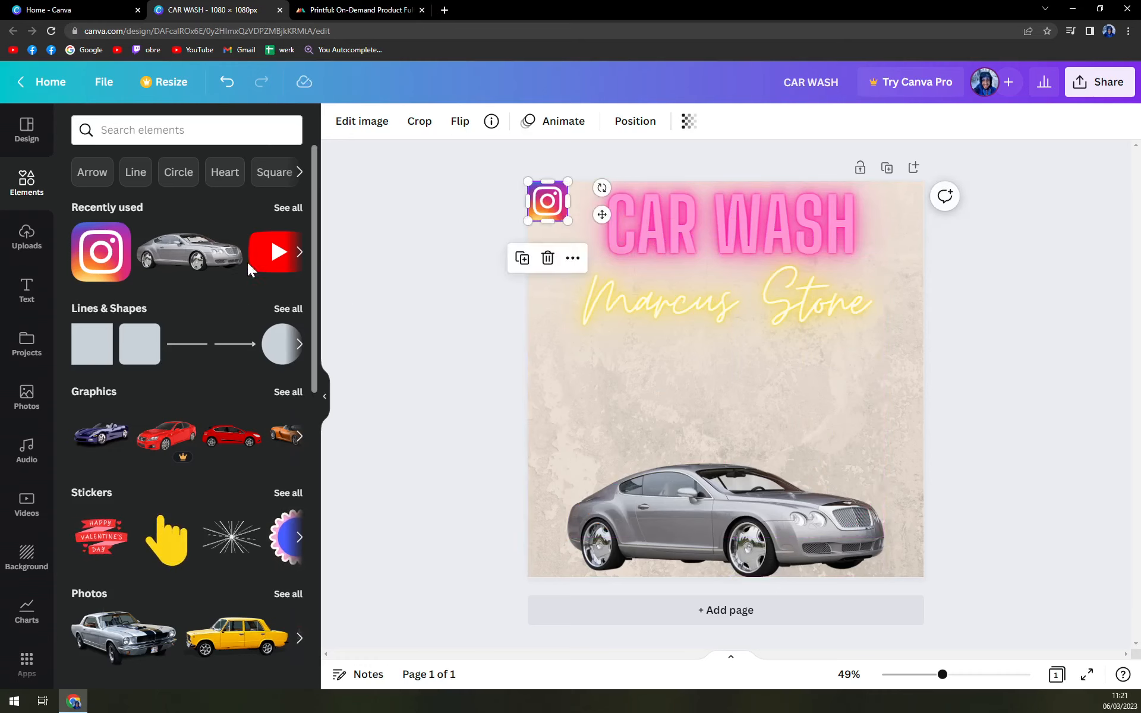
{"action": "left_click", "coordinate": [255, 265]}
- Shrink the YouTube icon into the top-right corner, skipping a link on the Instagram icon
{"action": "left_click_drag", "start_coordinate": [806, 436], "coordinate": [889, 214]}
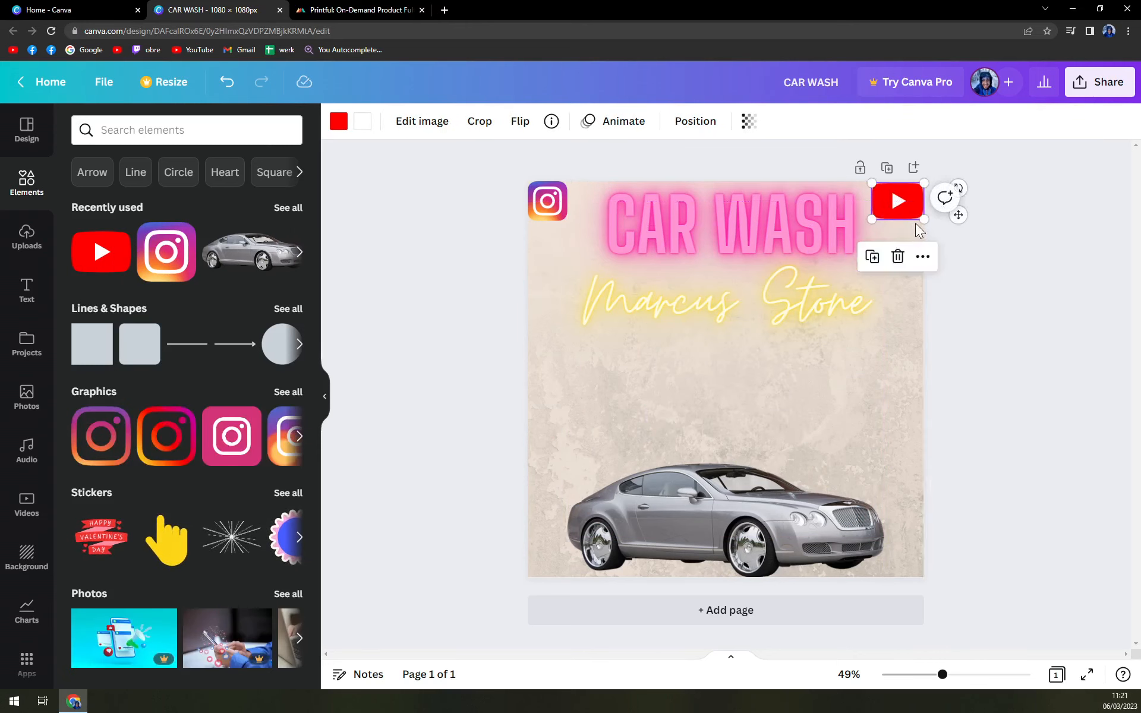
{"action": "left_click", "coordinate": [1041, 425]}
{"action": "left_click", "coordinate": [556, 223]}
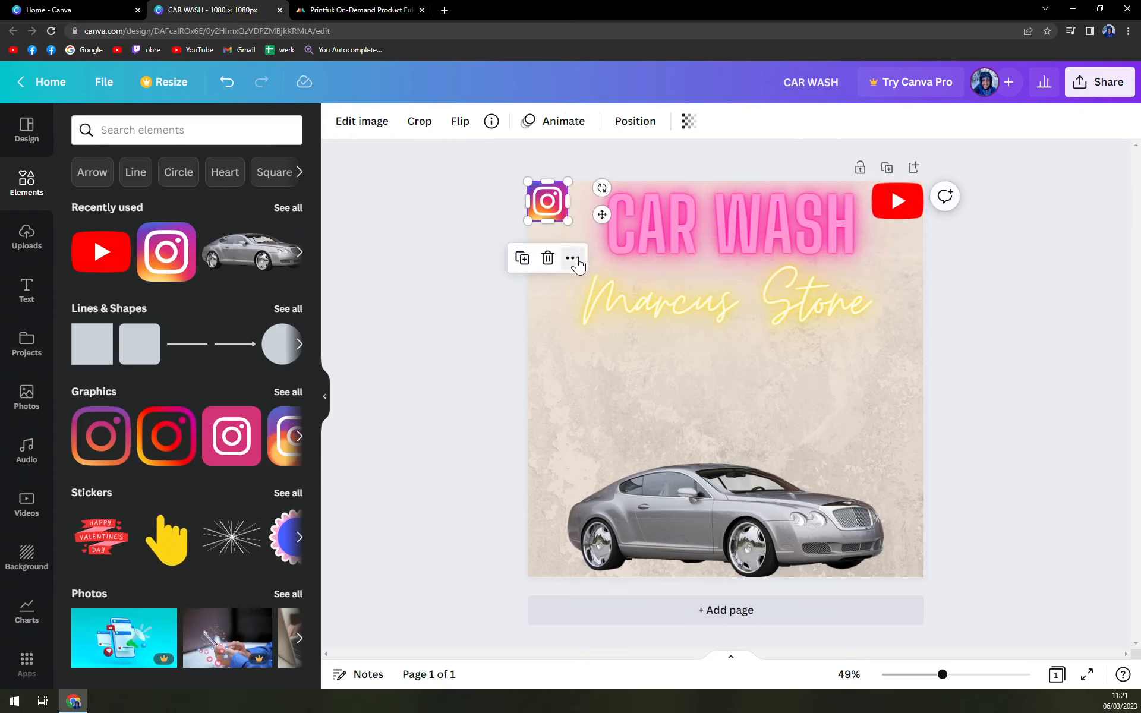
{"action": "left_click", "coordinate": [573, 258]}
{"action": "left_click", "coordinate": [612, 403]}
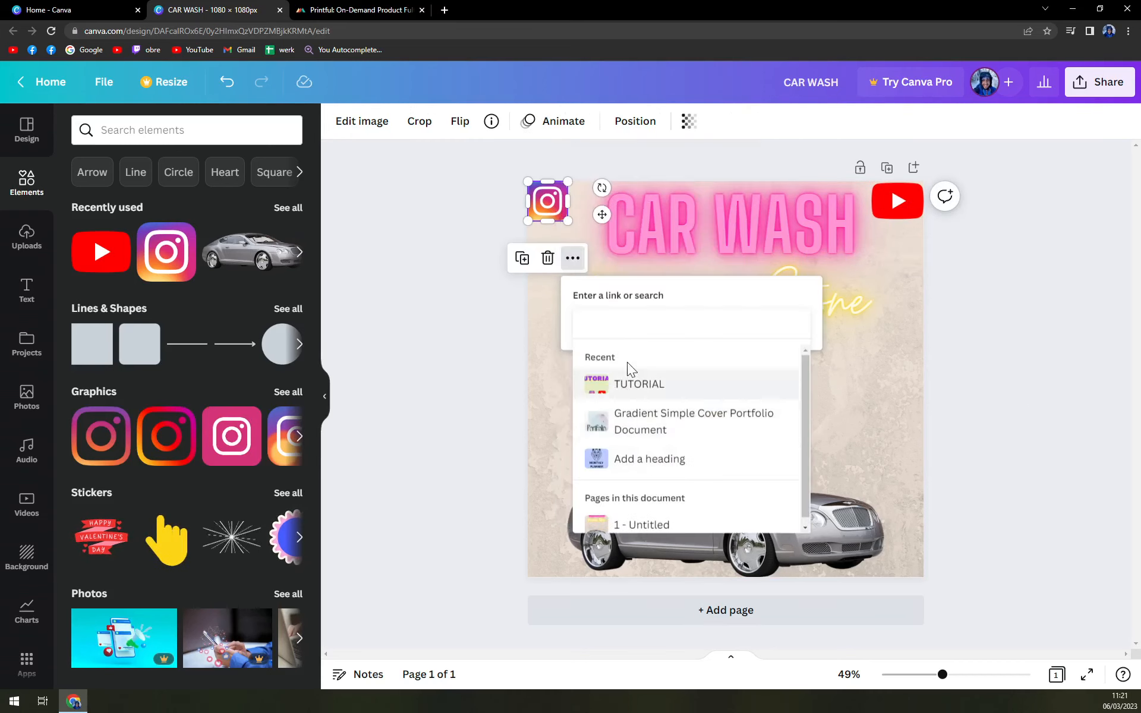
{"action": "left_click", "coordinate": [973, 400]}
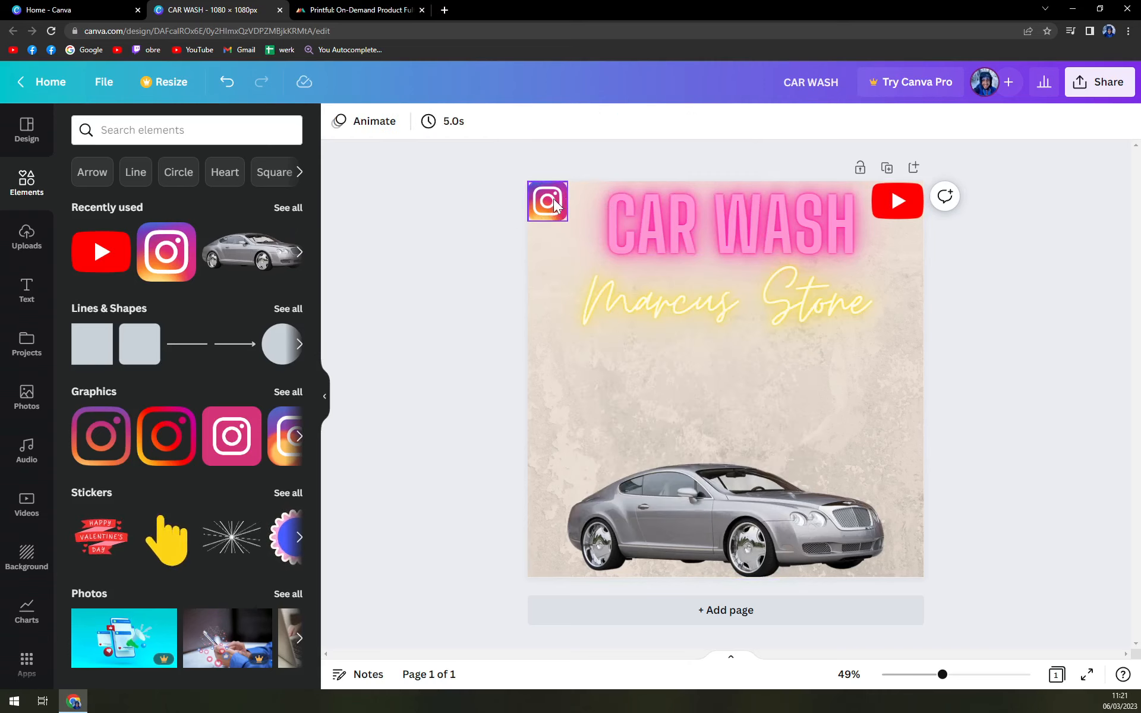
{"action": "left_click", "coordinate": [900, 202]}
{"action": "left_click", "coordinate": [955, 265]}
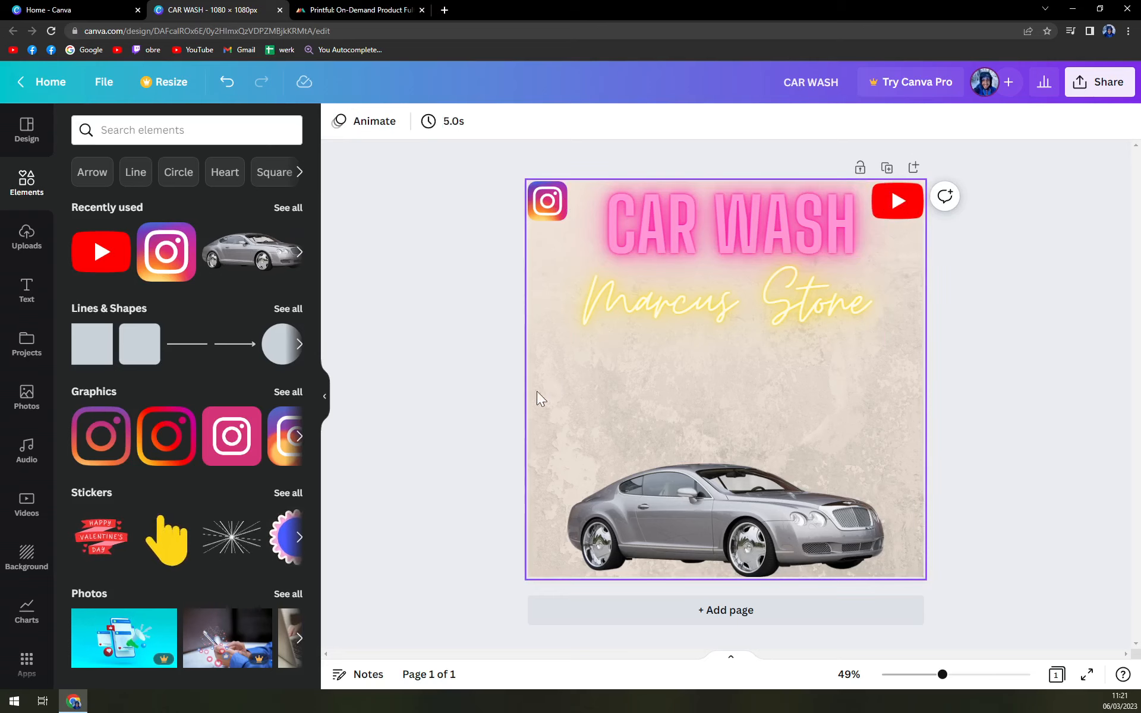
- Add a subheading reading 'Opening hours:' and move it up beneath the name line
{"action": "left_click", "coordinate": [29, 291]}
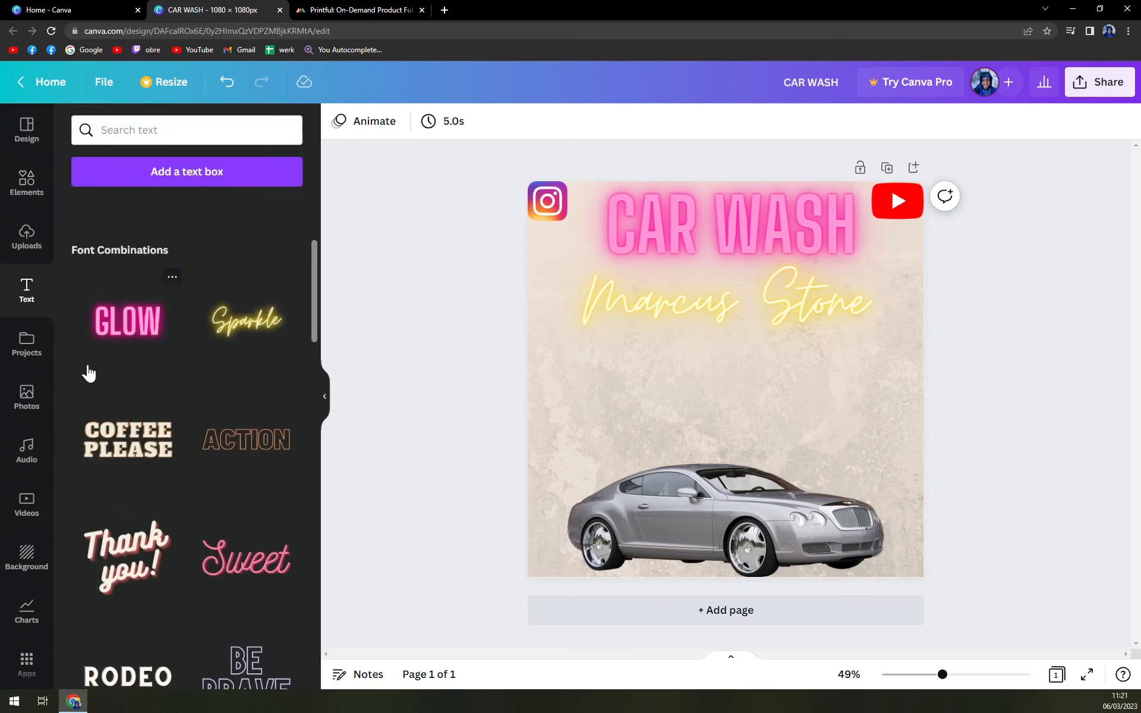
{"action": "scroll", "coordinate": [149, 369], "scroll_direction": "down", "scroll_amount": 5}
{"action": "scroll", "coordinate": [146, 395], "scroll_direction": "up", "scroll_amount": 5}
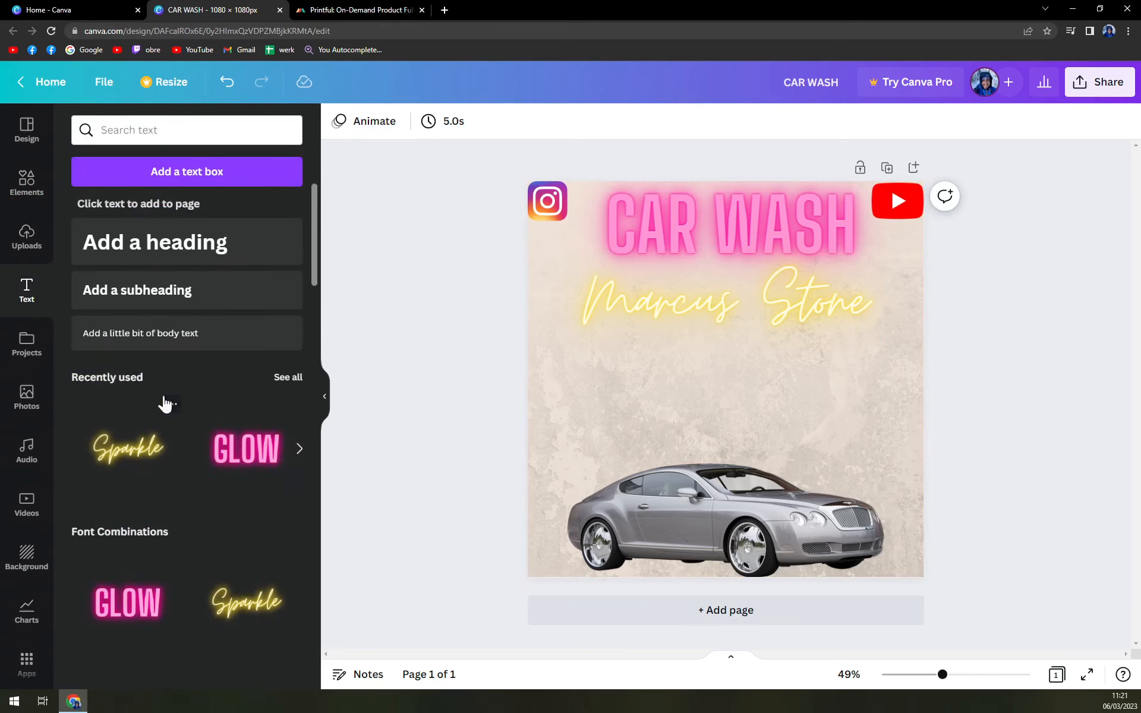
{"action": "left_click", "coordinate": [145, 290]}
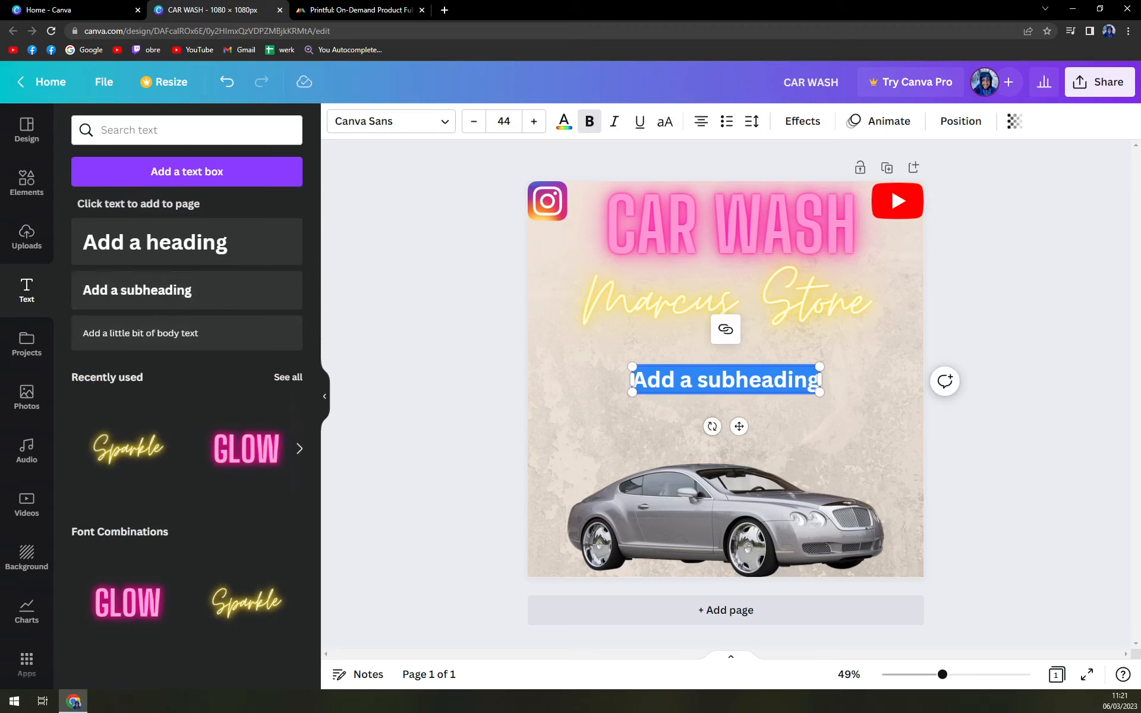
{"action": "type", "text": "Openin"}
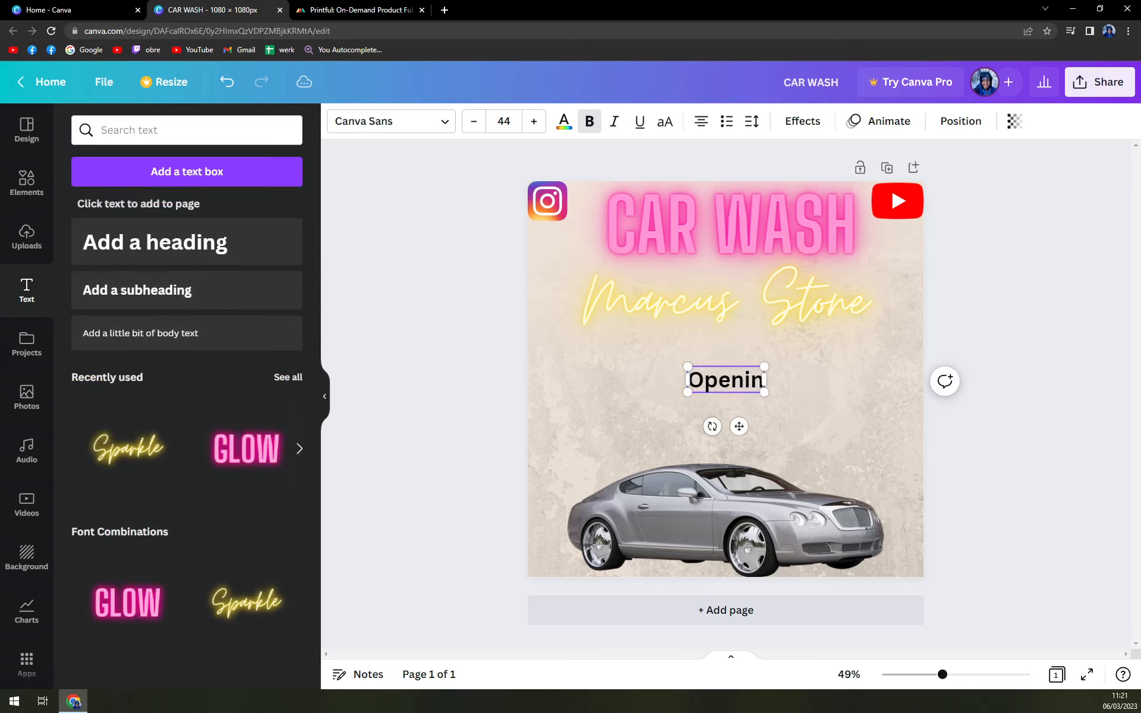
{"action": "type", "text": "g hours"}
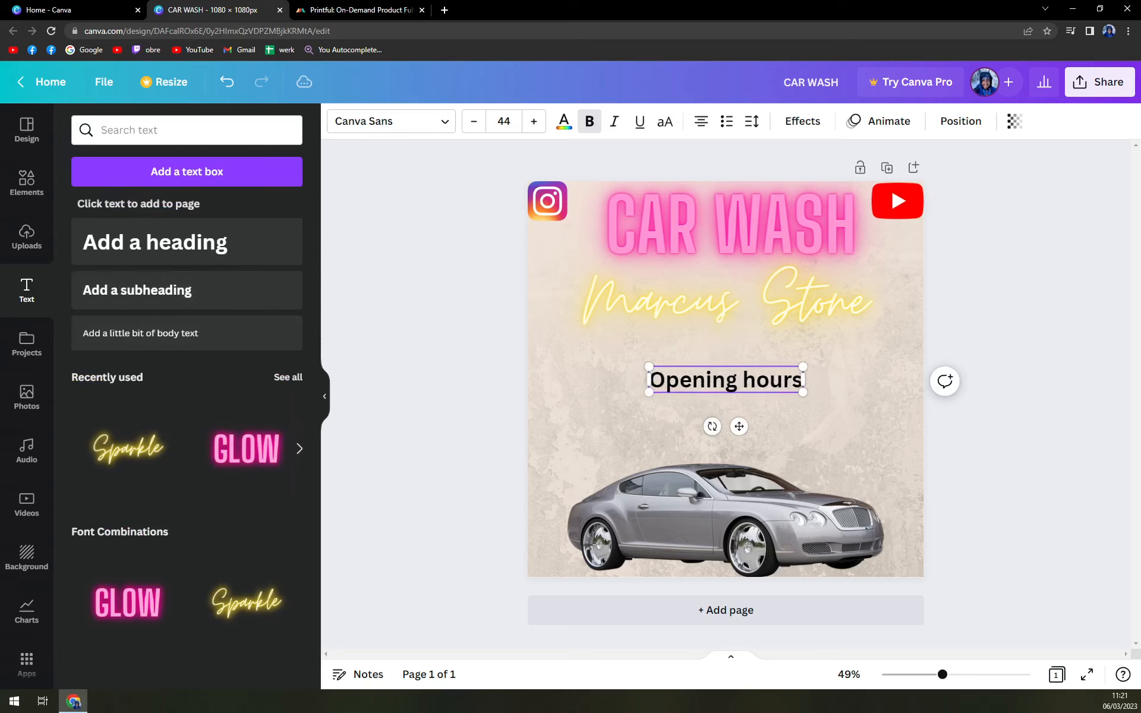
{"action": "type", "text": ":"}
{"action": "key", "text": "Return"}
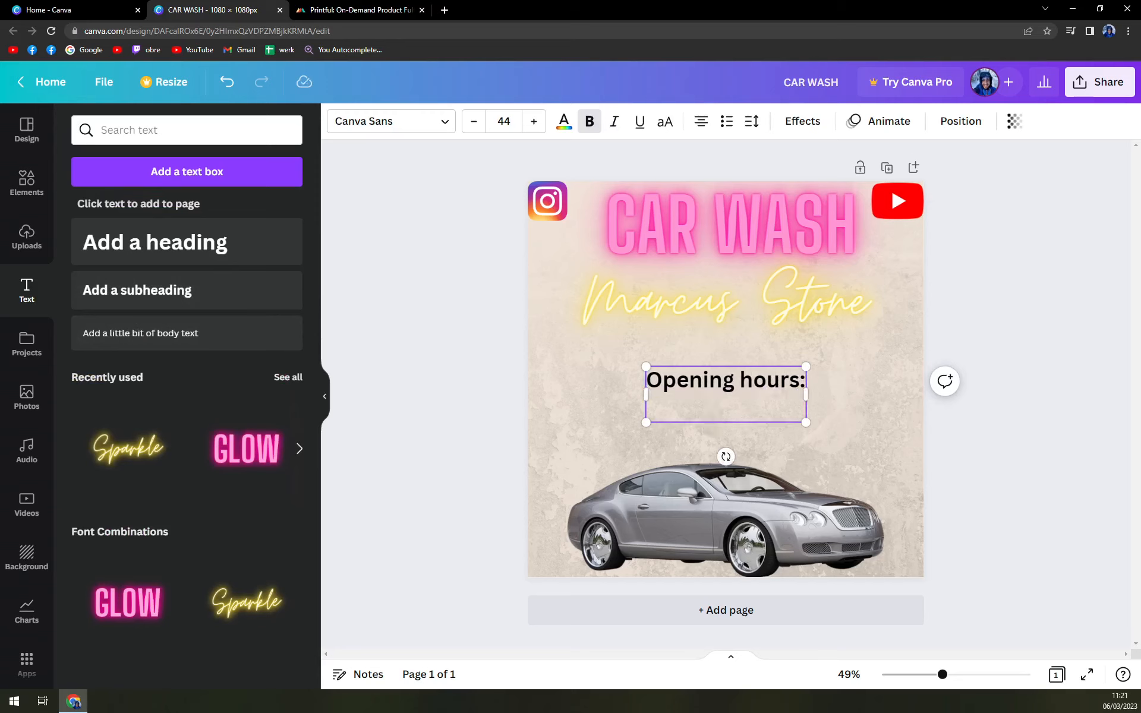
{"action": "left_click_drag", "start_coordinate": [722, 383], "coordinate": [726, 341]}
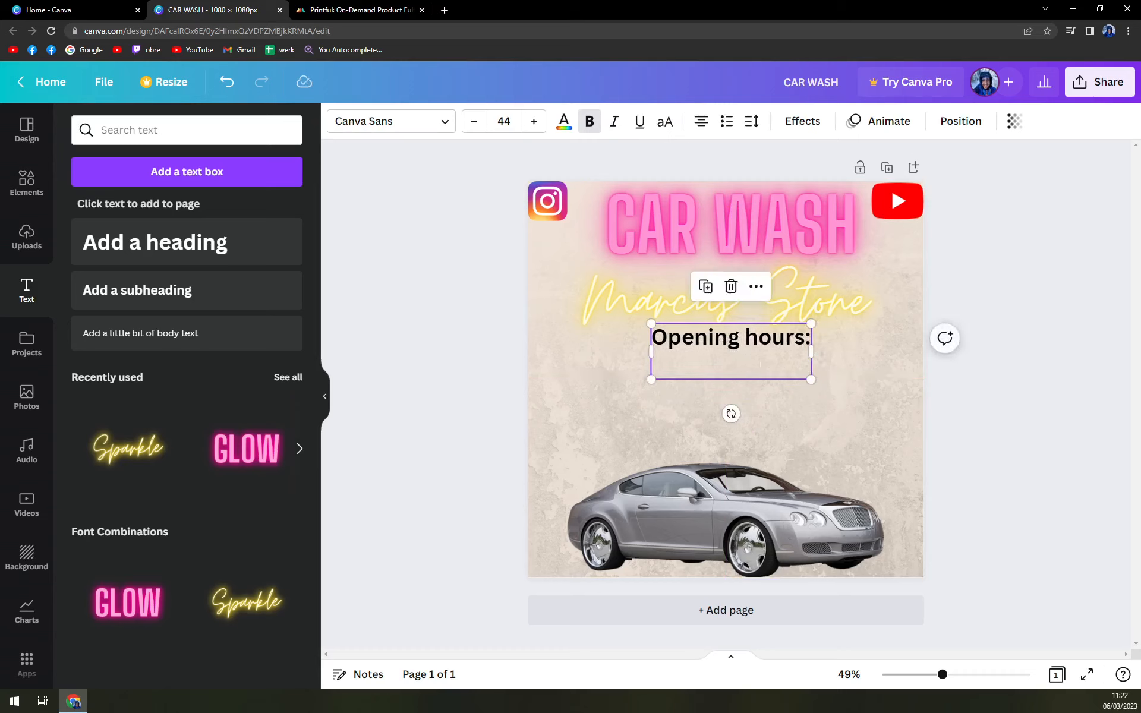
- Type the first hours line in non-bold text: 'Monday - Friday : 8:00- 17:00'
{"action": "key", "text": "ctrl+b"}
{"action": "type", "text": "Mone"}
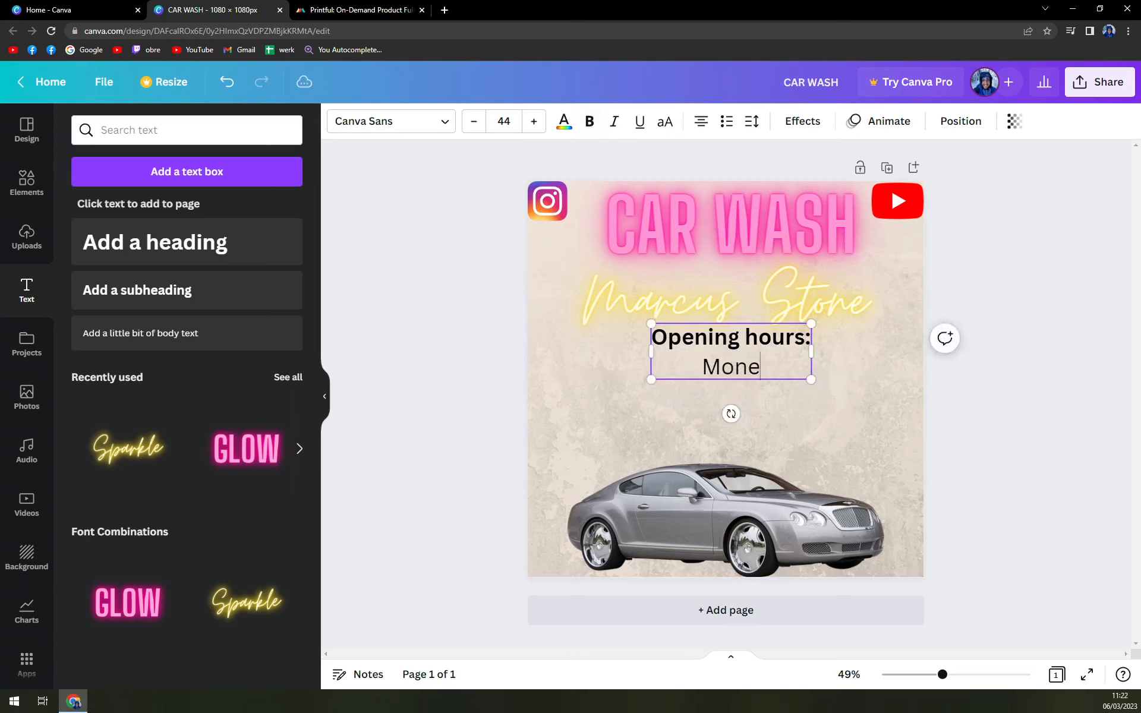
{"action": "key", "text": "BackSpace"}
{"action": "type", "text": "day"}
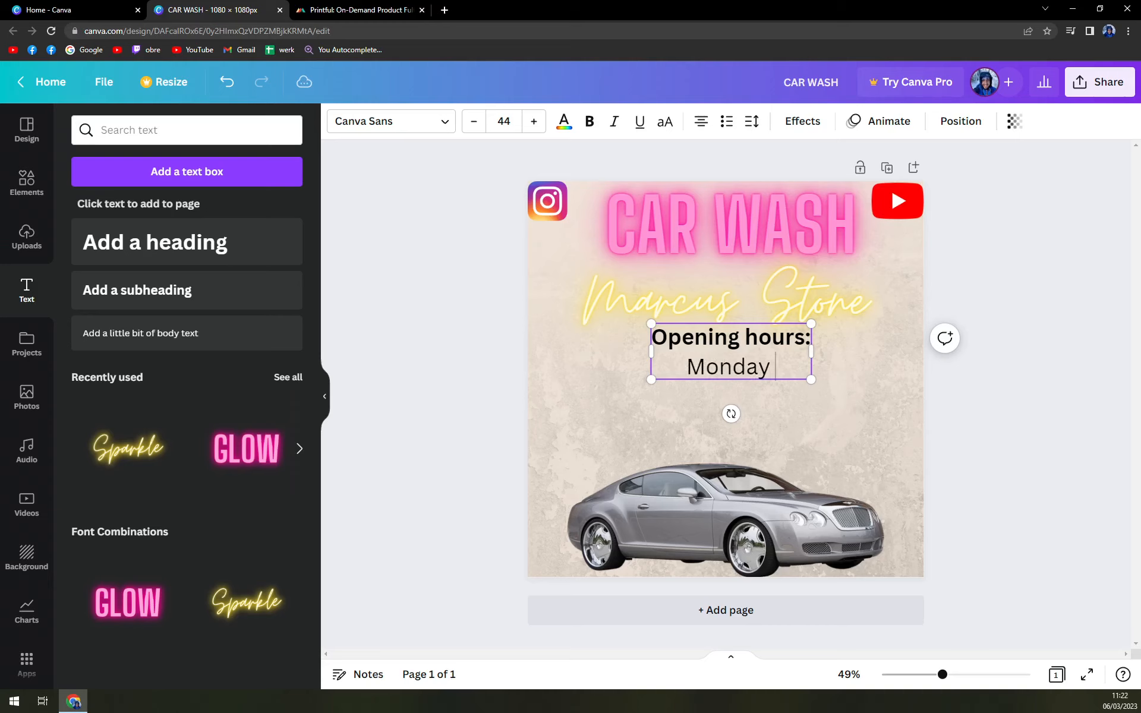
{"action": "type", "text": " : 8"}
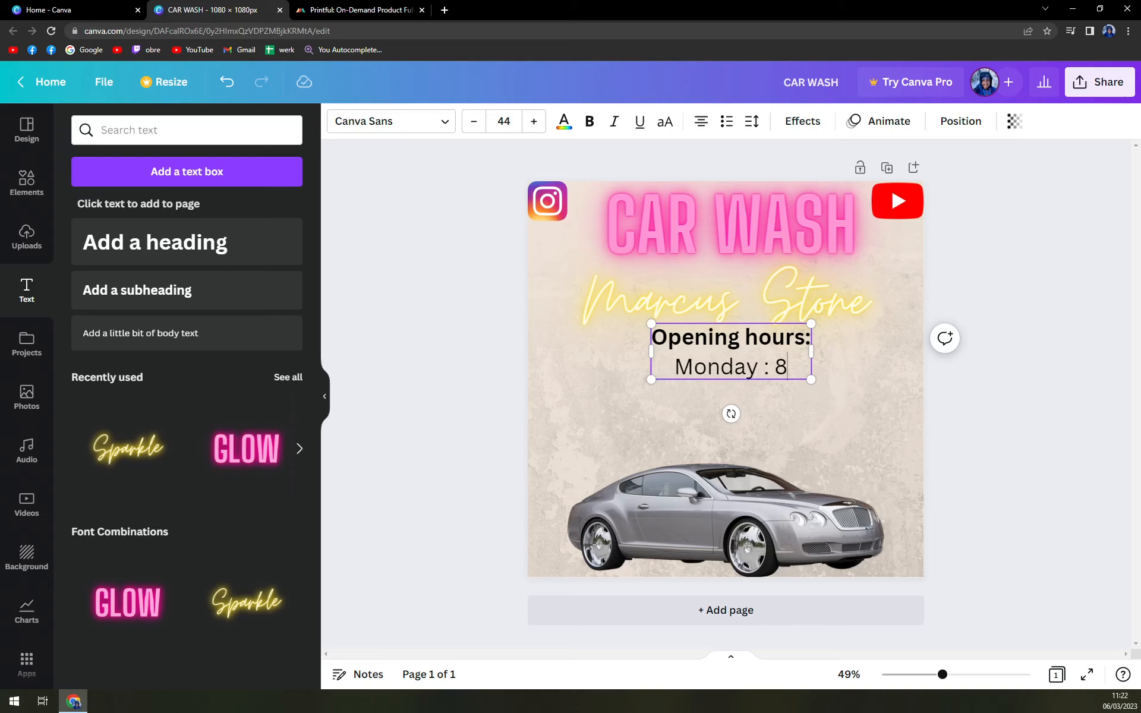
{"action": "key", "text": "BackSpace"}
{"action": "key", "text": "BackSpace"}
{"action": "key", "text": "BackSpace"}
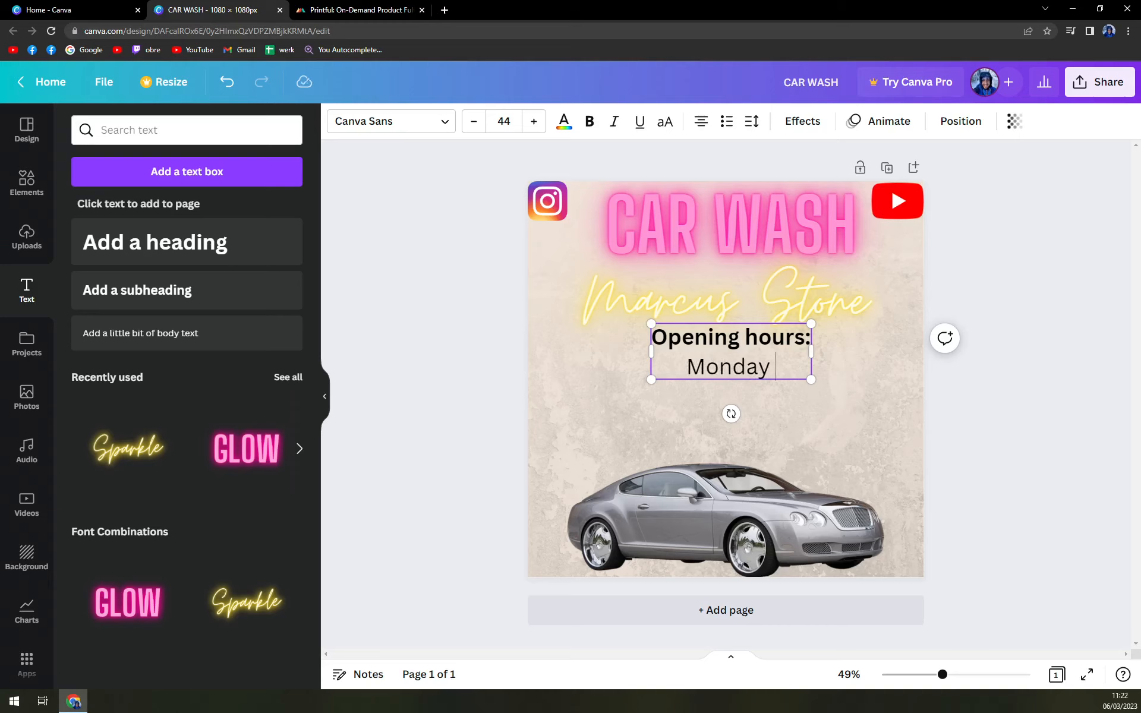
{"action": "type", "text": "-"}
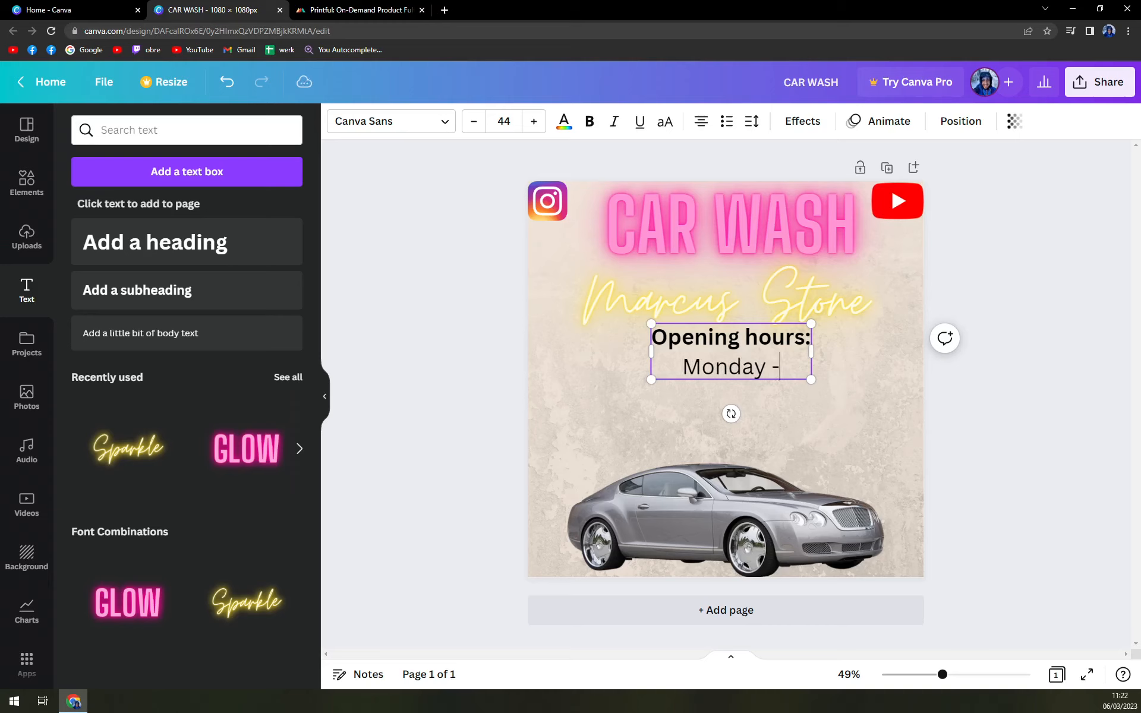
{"action": "type", "text": " Friday"}
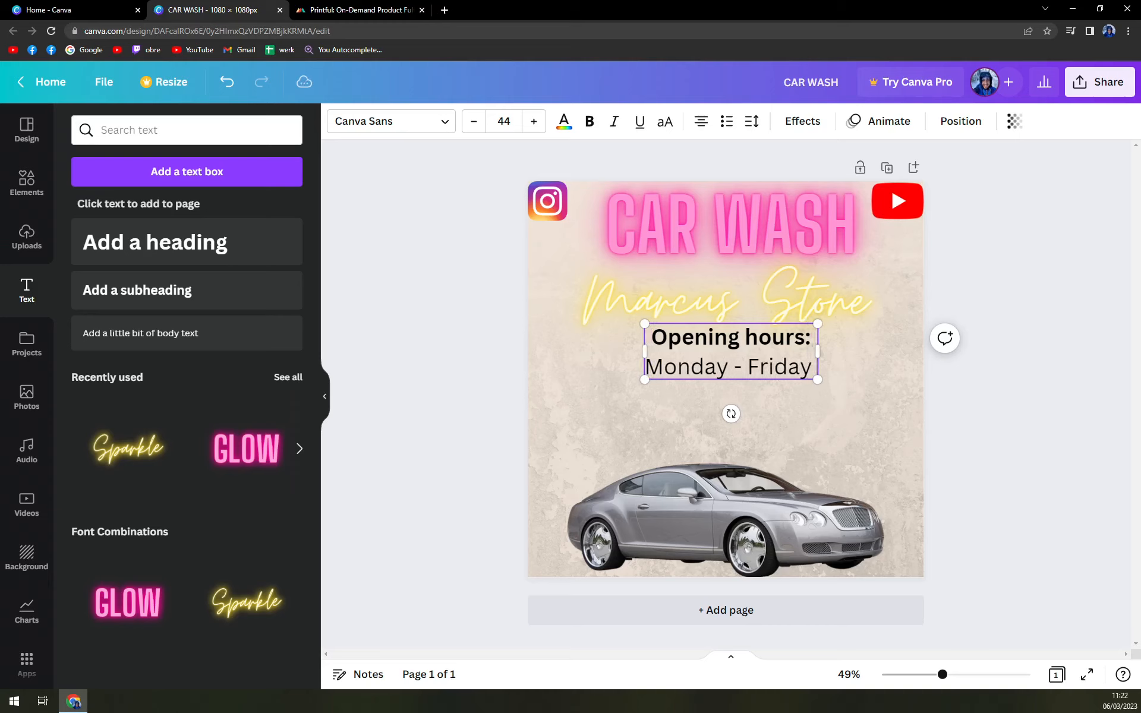
{"action": "type", "text": " :"}
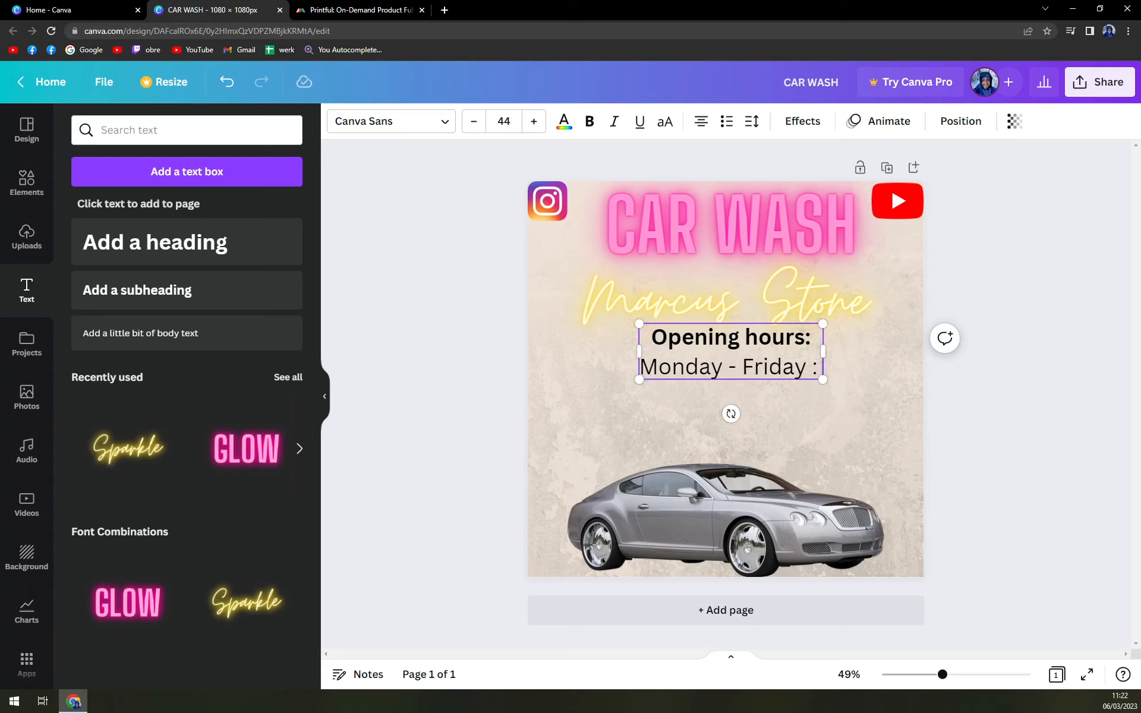
{"action": "type", "text": " 8:00-"}
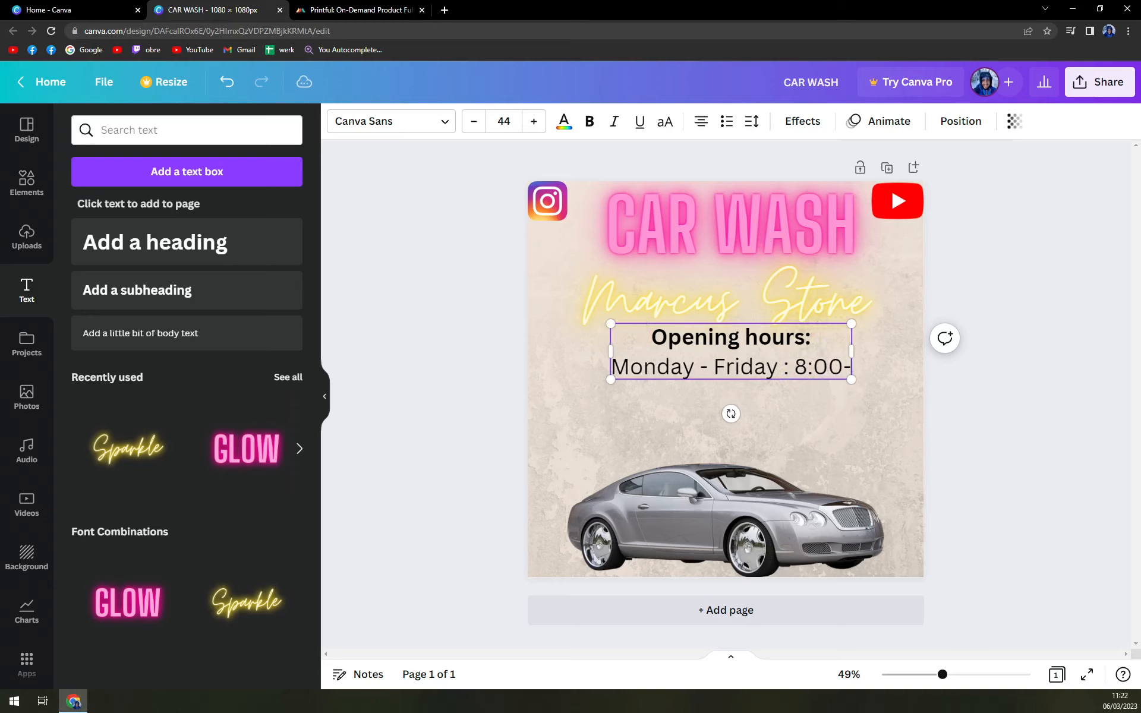
{"action": "type", "text": " 17"}
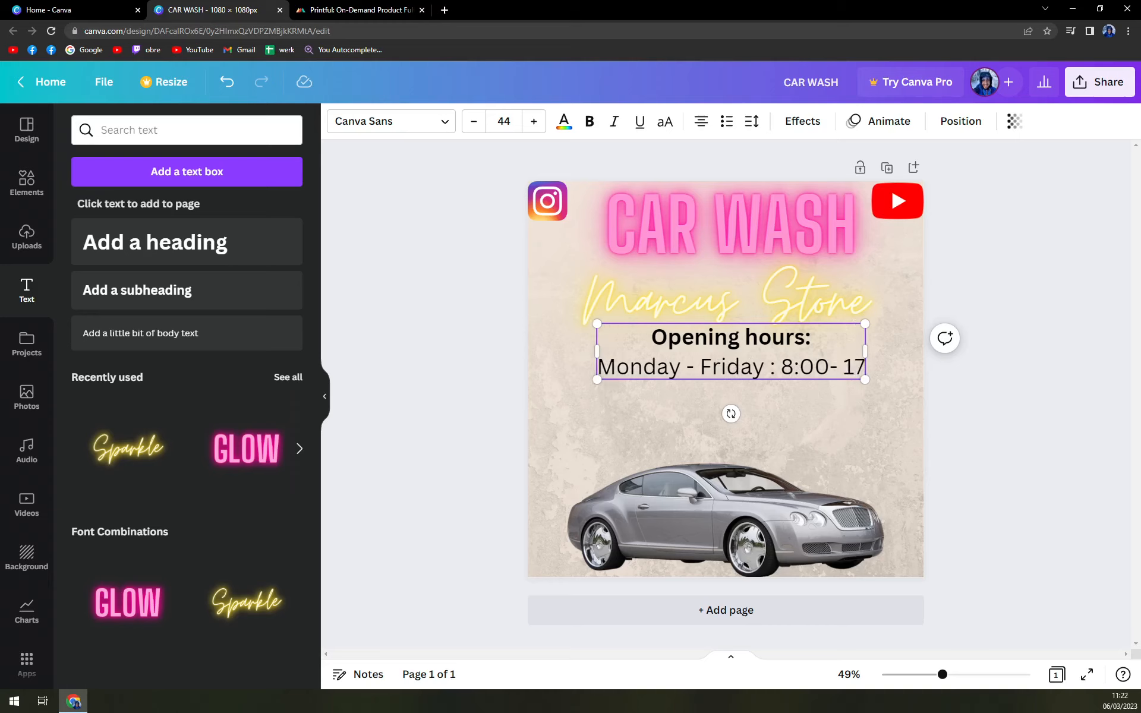
{"action": "type", "text": ":00"}
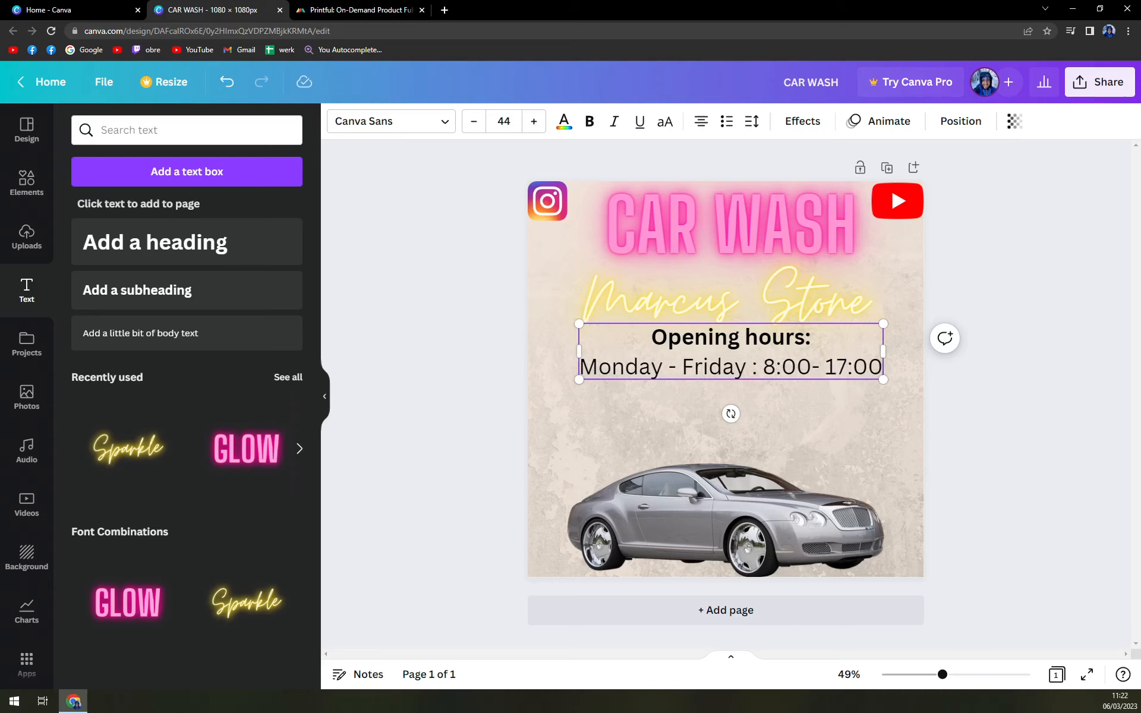
- Add a second line reading 'Saturday : 9:00 - 17:00', correcting the typos
{"action": "key", "text": "Return"}
{"action": "type", "text": "Saturday "}
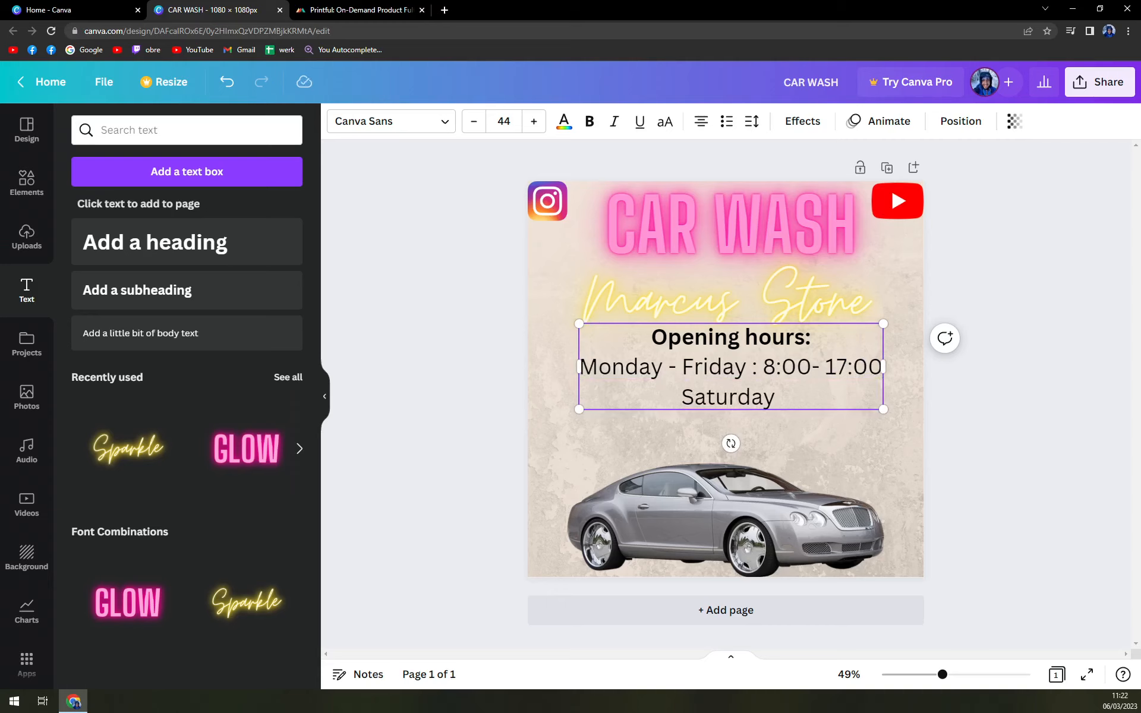
{"action": "type", "text": ": 9"}
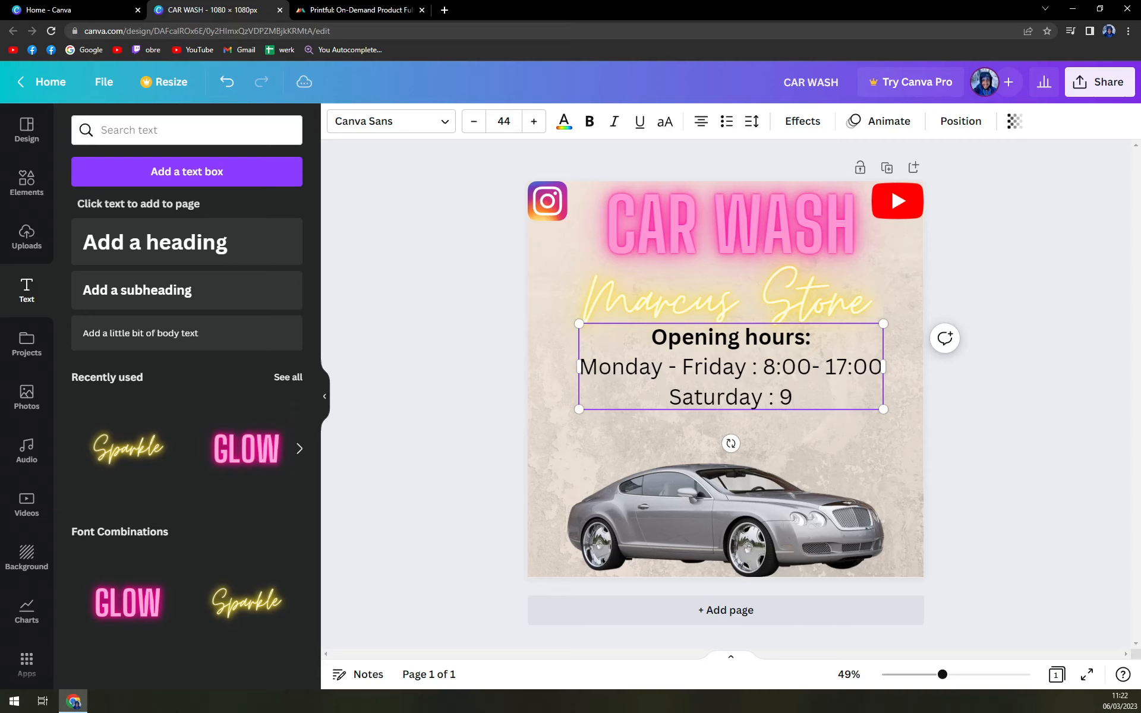
{"action": "type", "text": " -"}
{"action": "key", "text": "BackSpace"}
{"action": "key", "text": "BackSpace"}
{"action": "type", "text": ":00"}
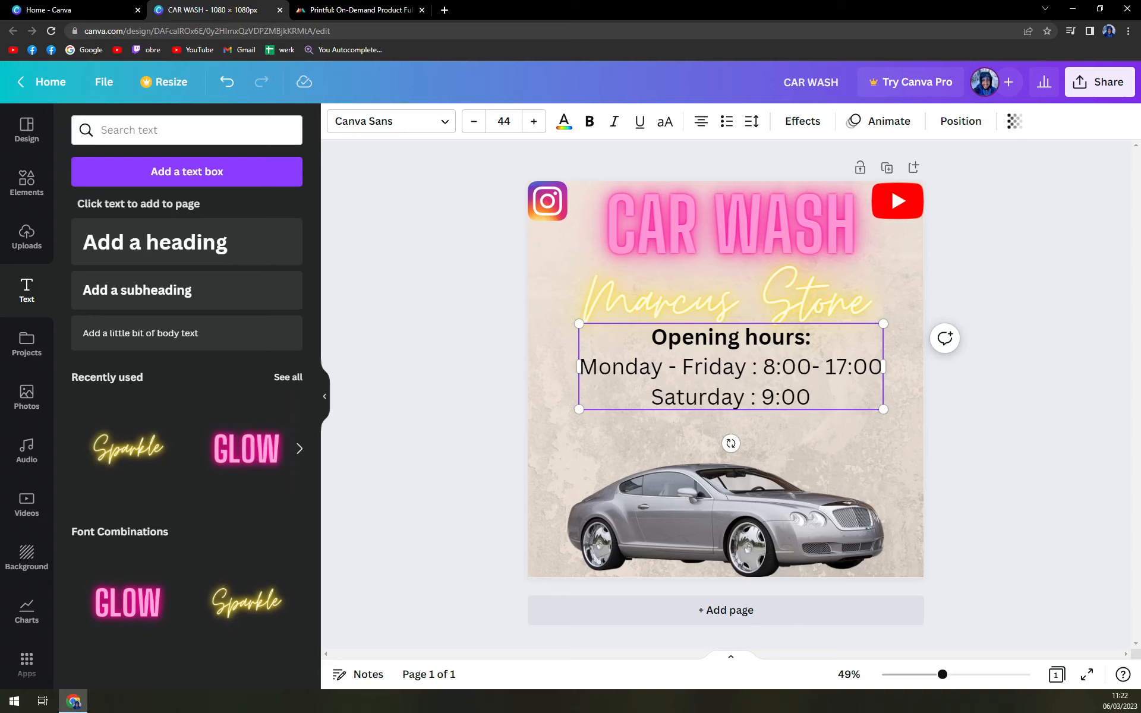
{"action": "type", "text": "-"}
{"action": "key", "text": "Right"}
{"action": "type", "text": "21"}
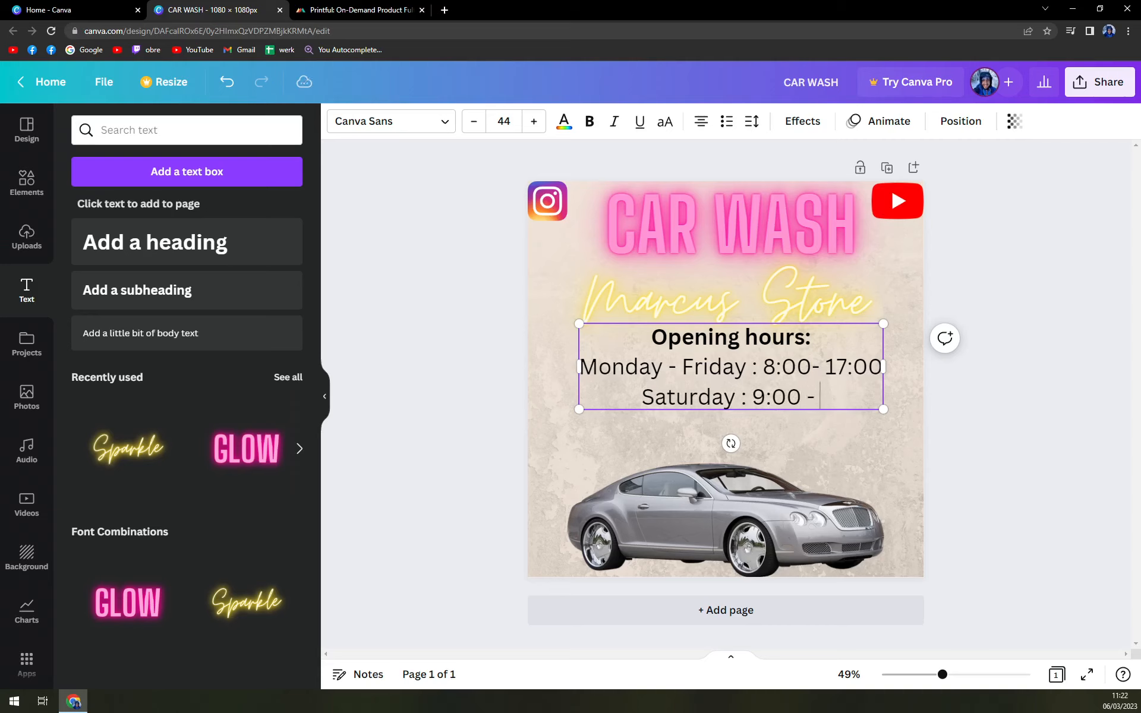
{"action": "key", "text": "BackSpace"}
{"action": "type", "text": "1700"}
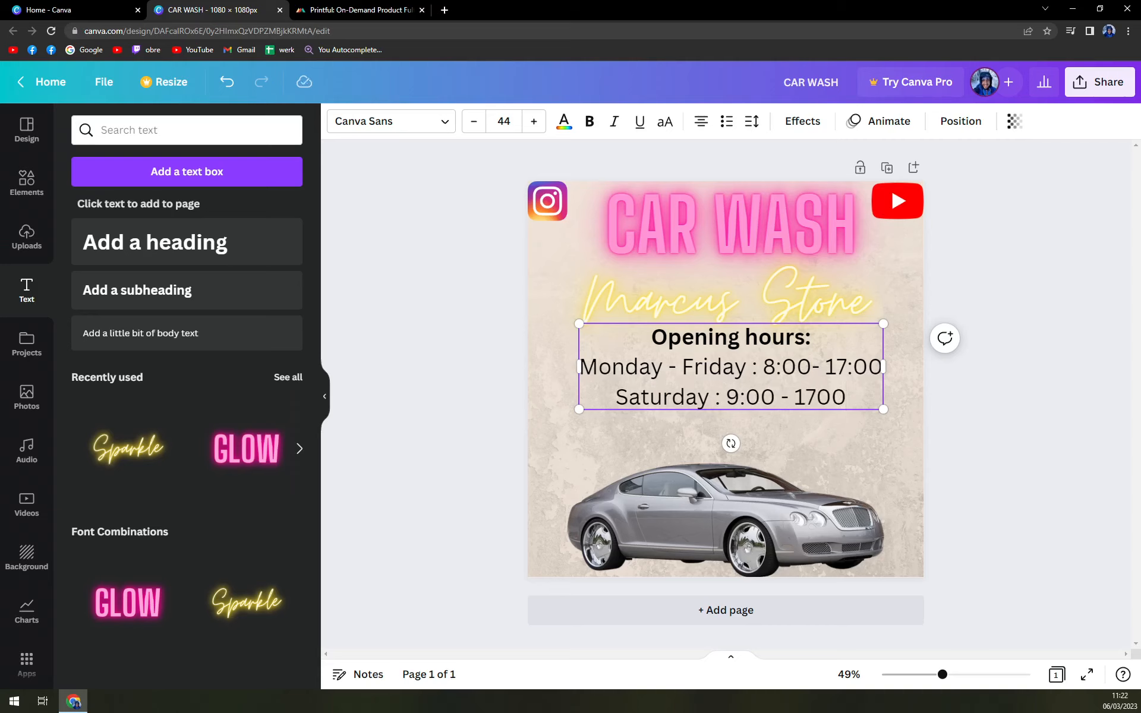
{"action": "key", "text": "Left"}
{"action": "key", "text": "Left"}
{"action": "type", "text": ":"}
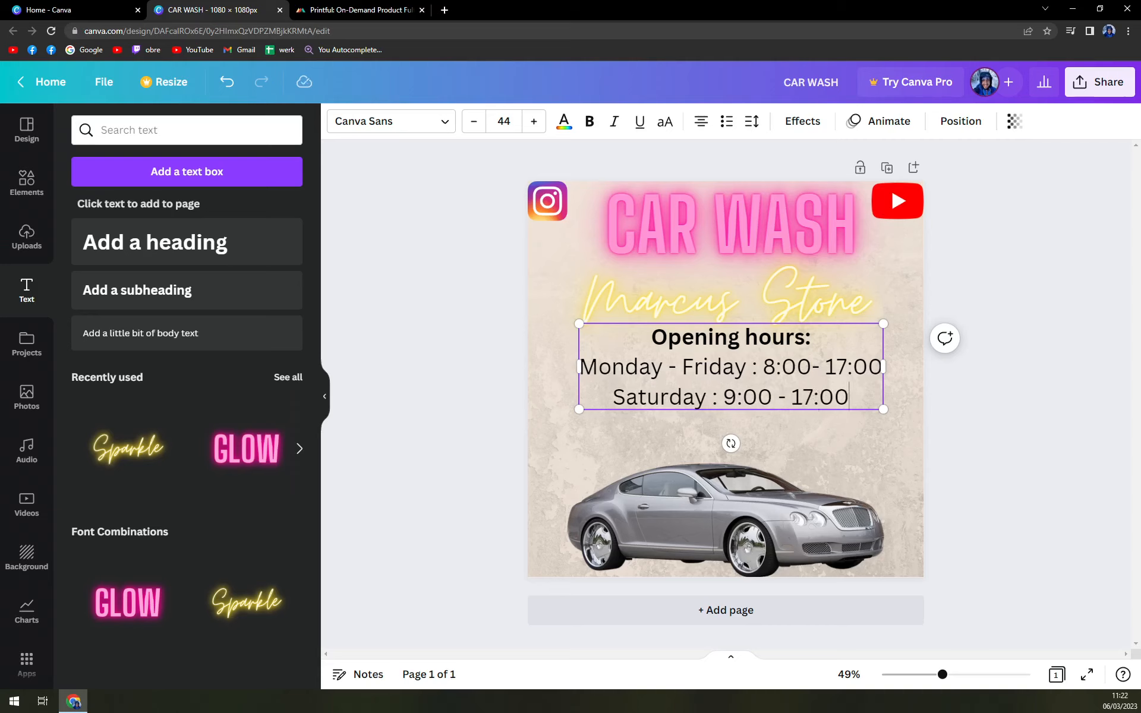
- Add the final line 'Sunday : Closed' and deselect the text
{"action": "key", "text": "Return"}
{"action": "type", "text": "unda"}
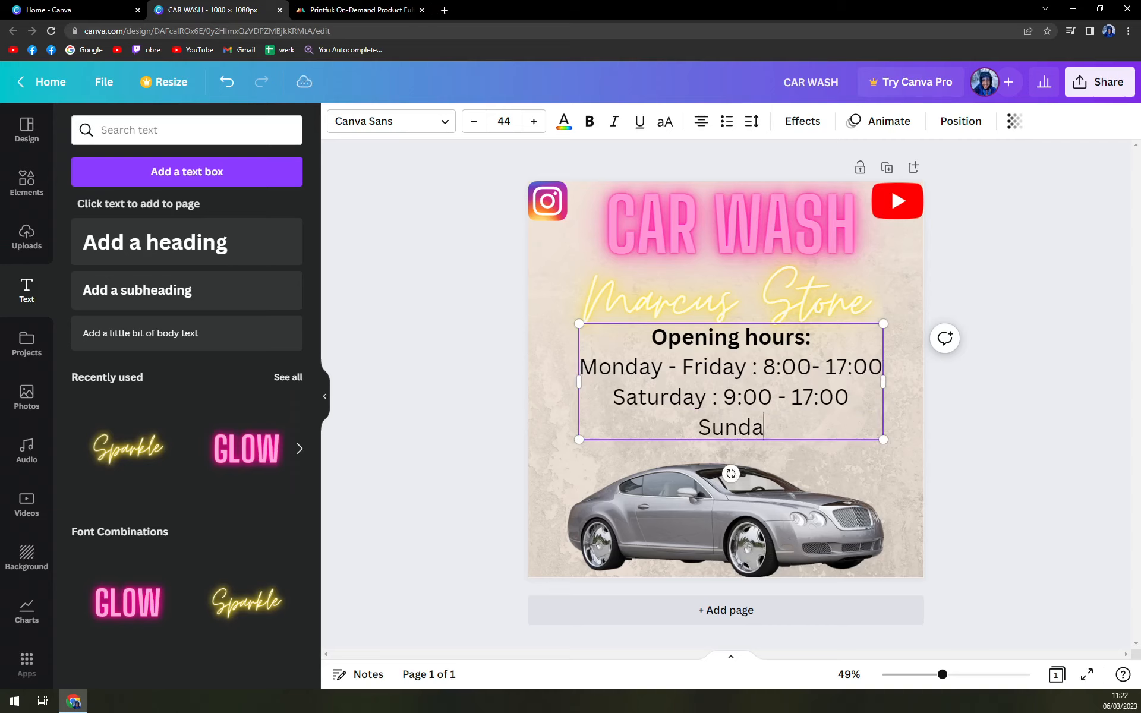
{"action": "type", "text": "y : Closed"}
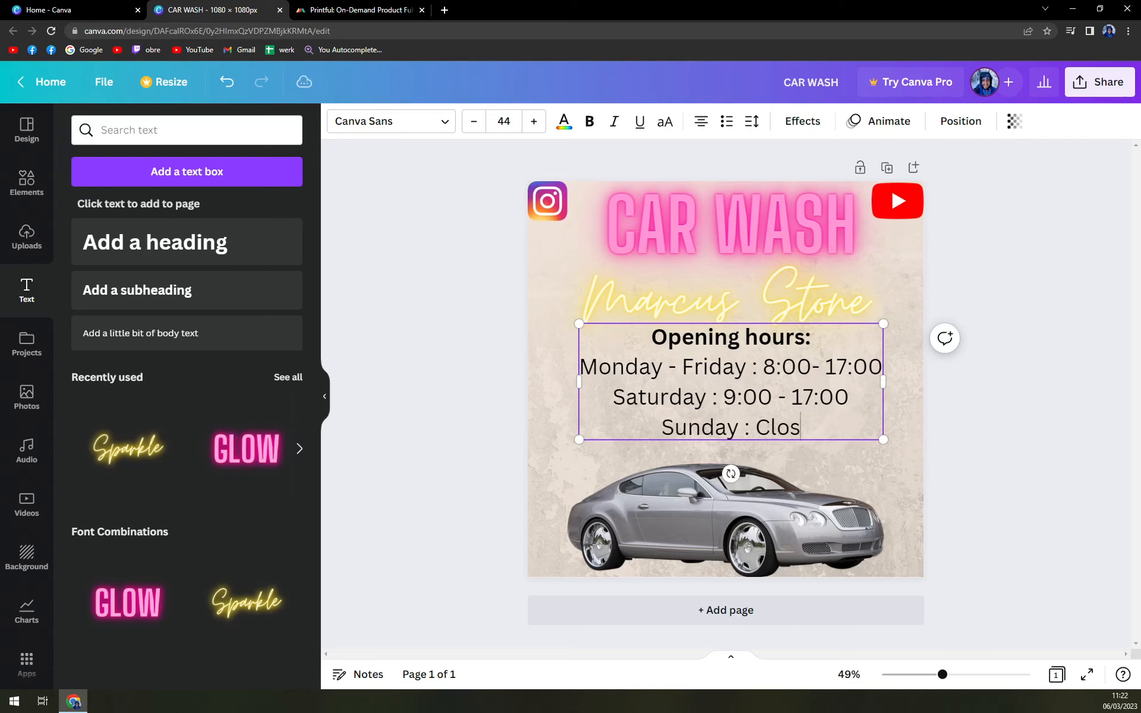
{"action": "left_click", "coordinate": [955, 416]}
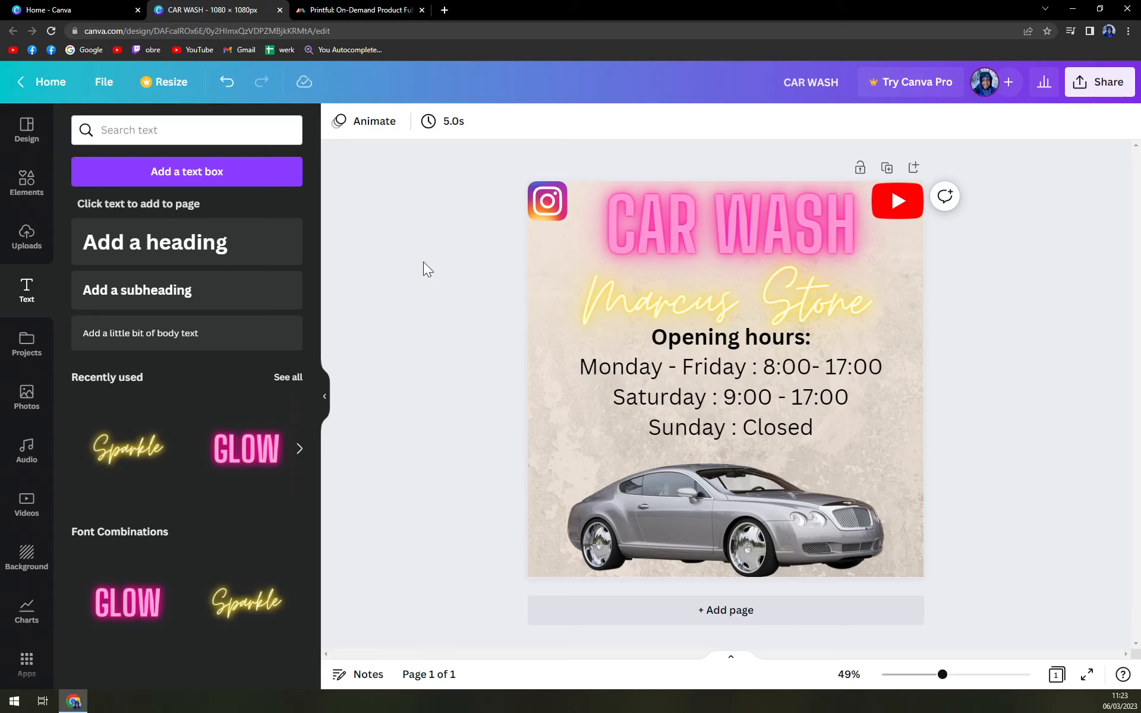
{"action": "left_click", "coordinate": [1102, 92]}
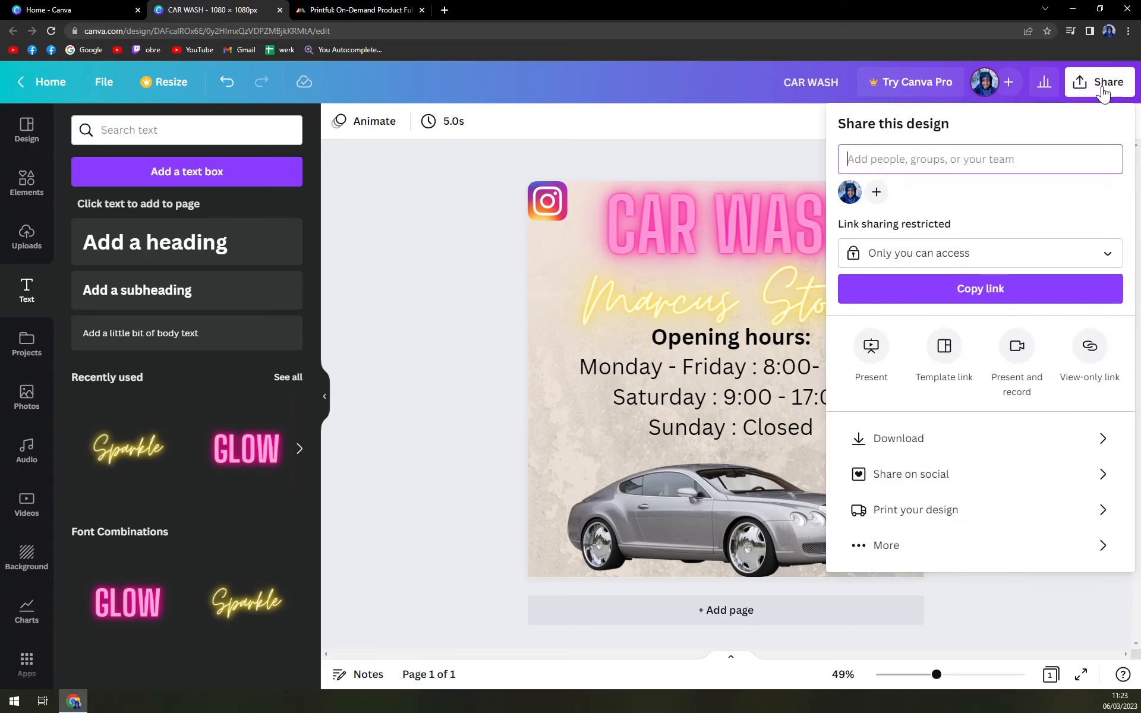
{"action": "left_click", "coordinate": [475, 287]}
{"action": "left_click", "coordinate": [1127, 83]}
{"action": "left_click", "coordinate": [921, 436]}
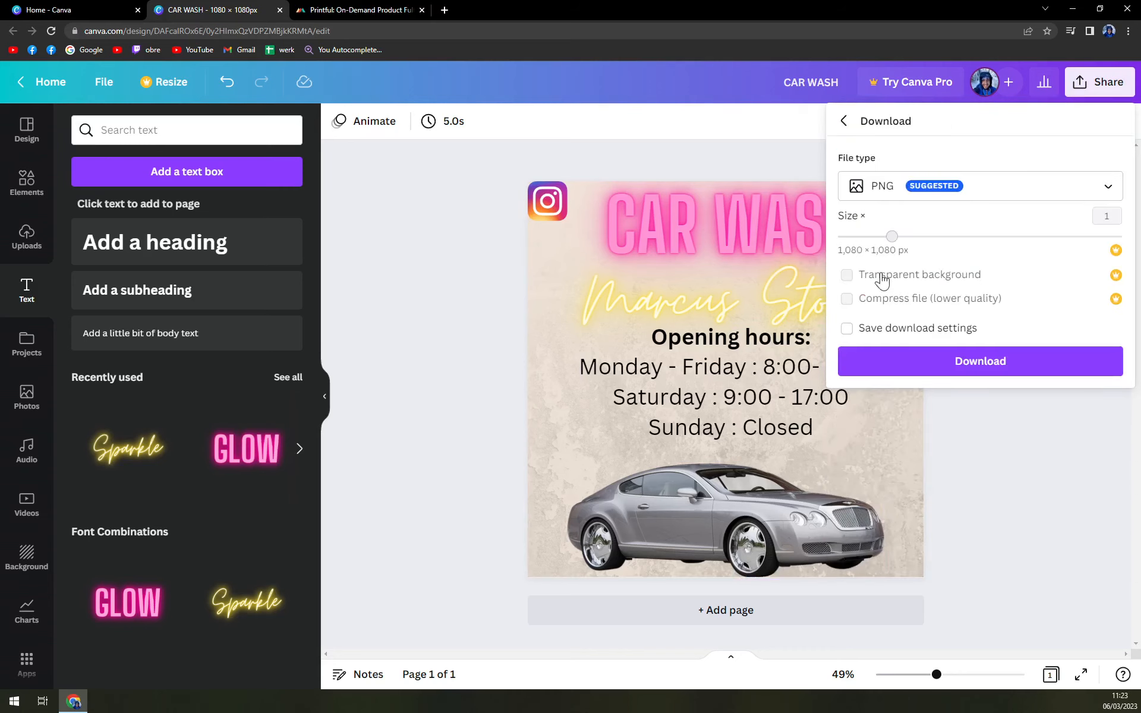
{"action": "left_click", "coordinate": [901, 186]}
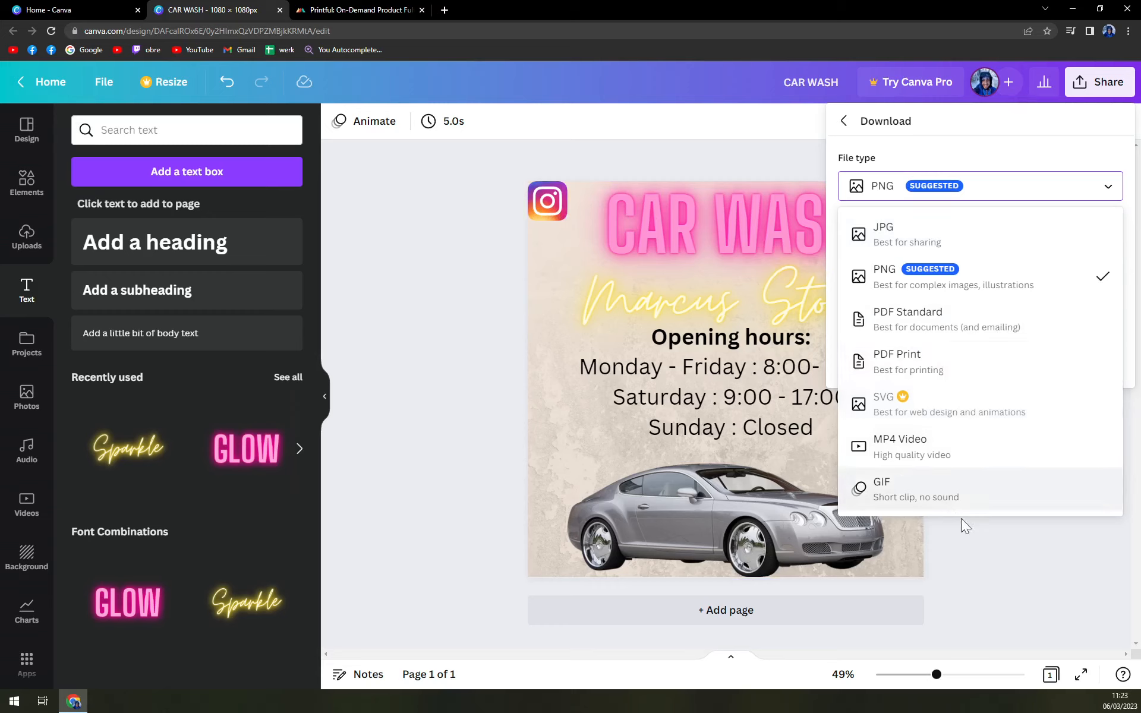
{"action": "left_click", "coordinate": [991, 543]}
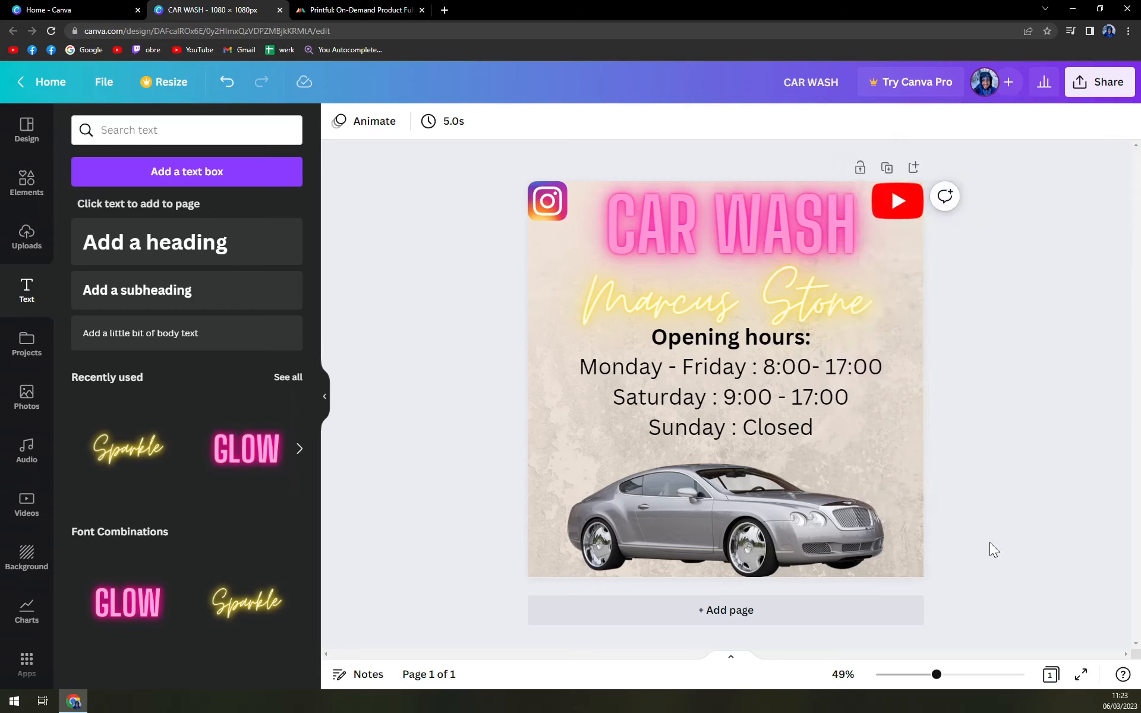